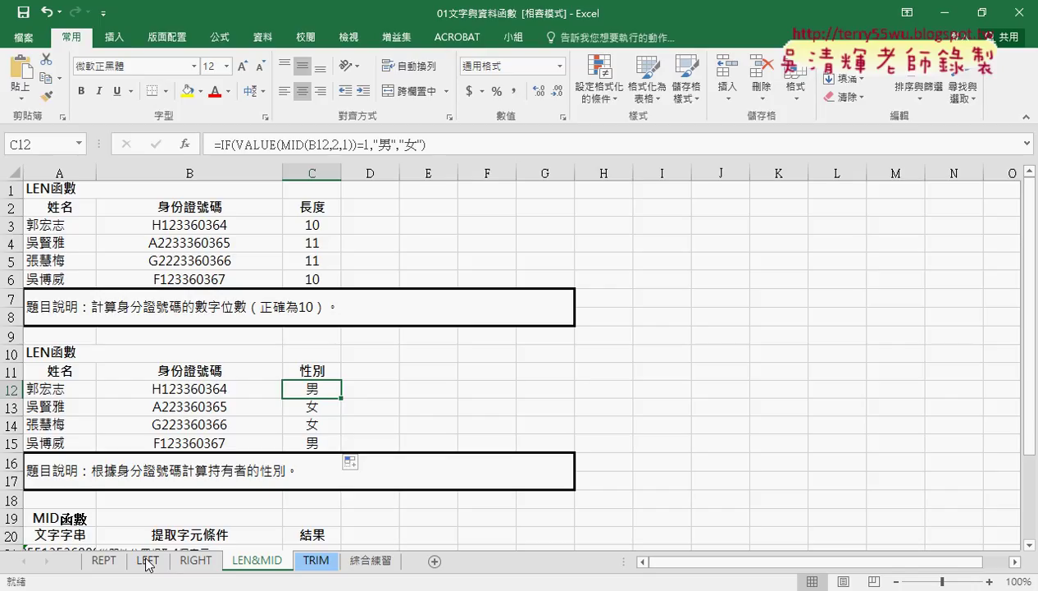
Switch to the LEFT sheet and select D10 for the first salutation.
left_click(147, 561)
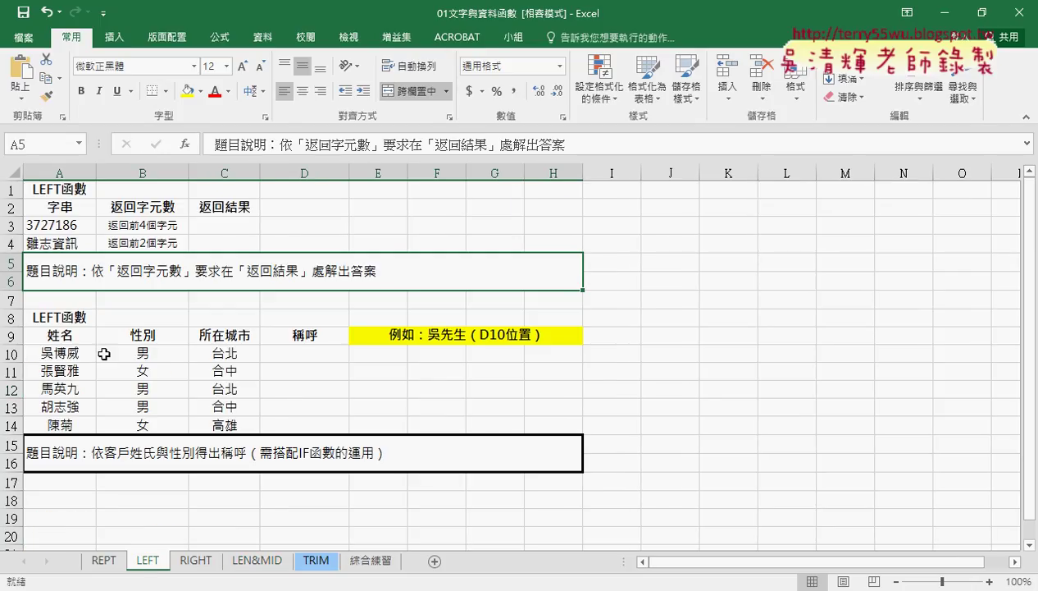
left_click(292, 352)
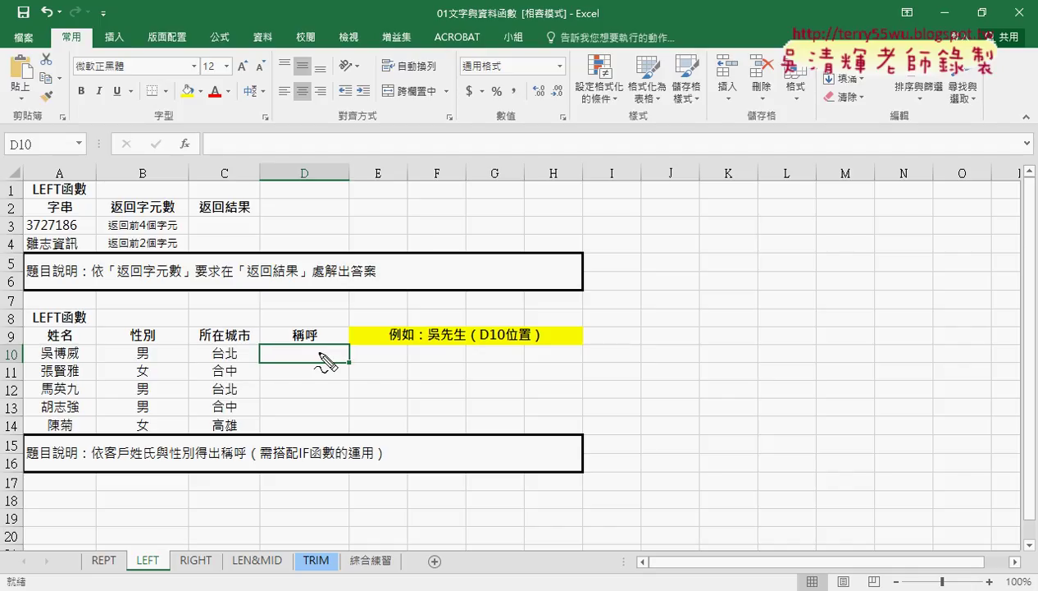
mouse_move(51, 351)
left_mouse_down()
mouse_move(80, 343)
mouse_move(43, 364)
left_mouse_up()
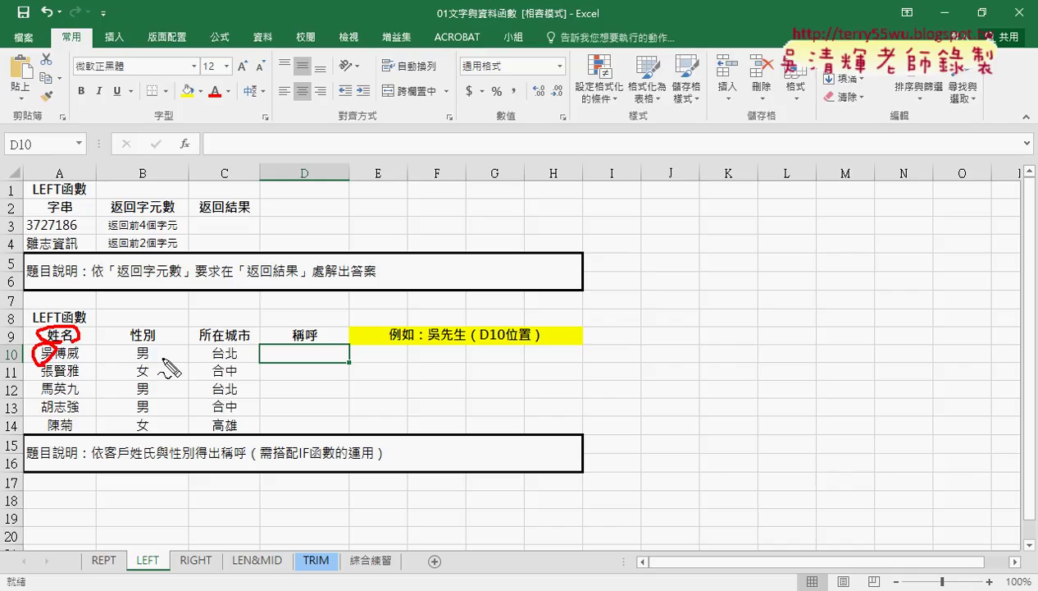
left_click_drag(155, 351, 145, 361)
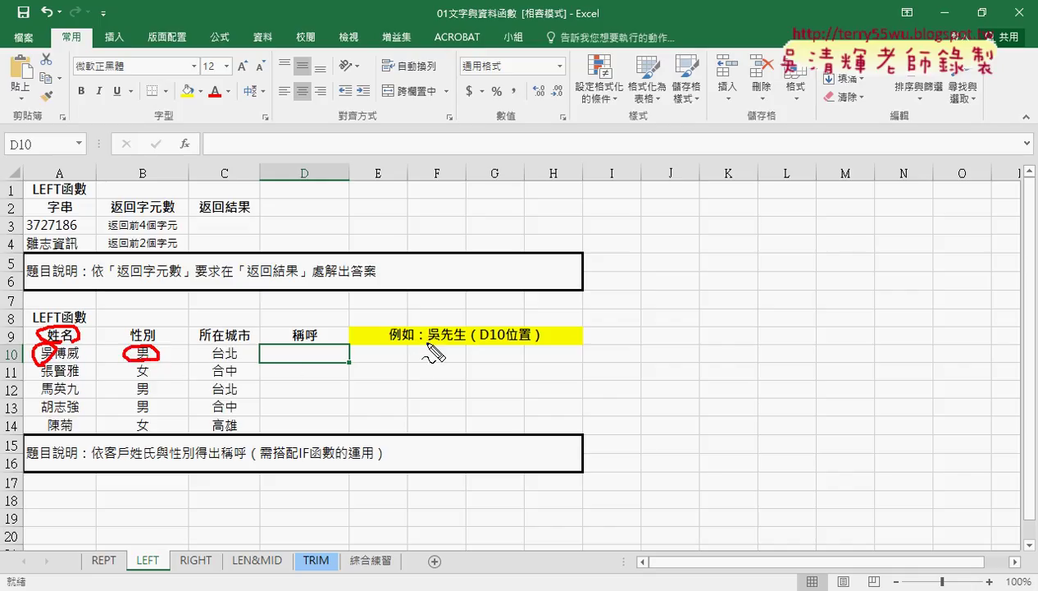
left_click_drag(427, 341, 464, 343)
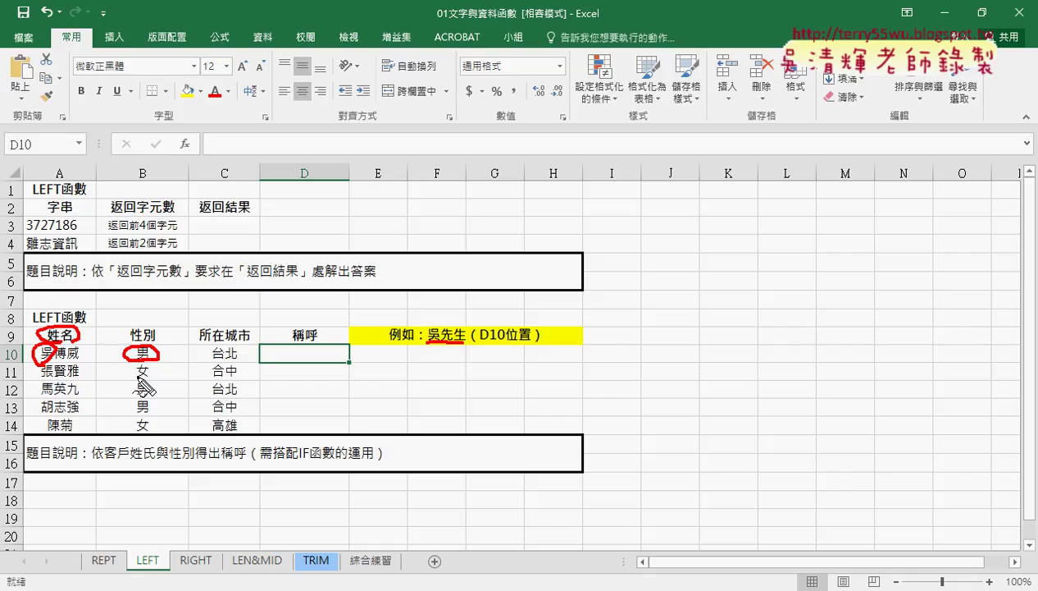
left_click_drag(42, 363, 39, 382)
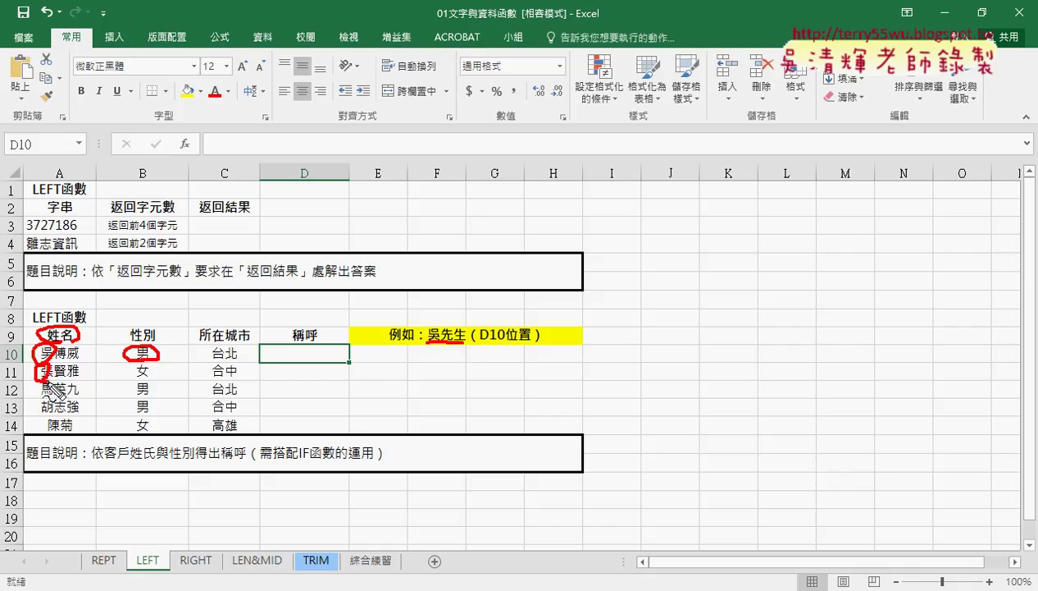
left_click_drag(139, 378, 149, 377)
key("Escape")
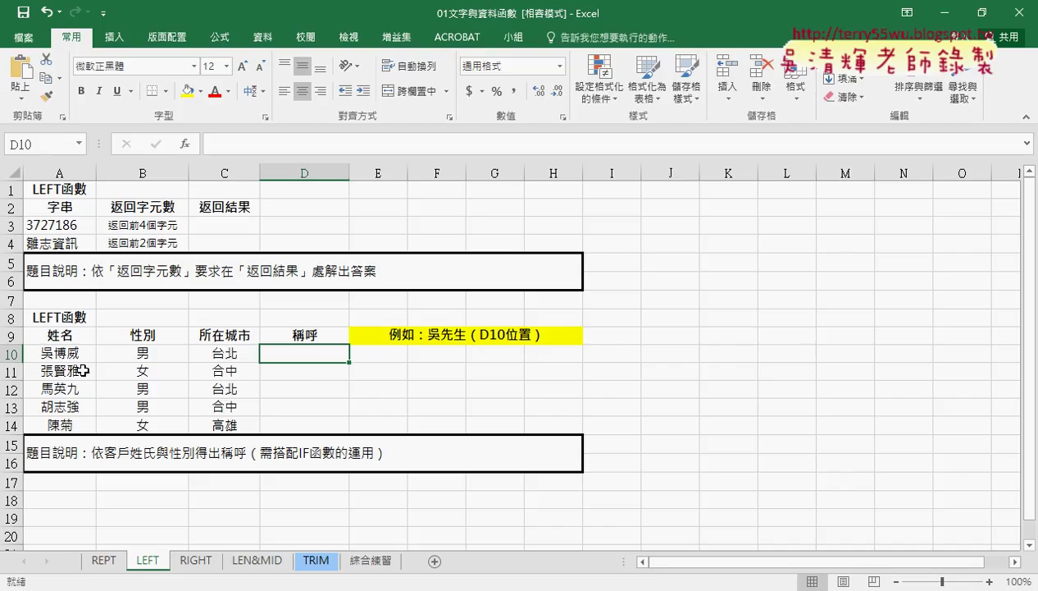
left_click(304, 376)
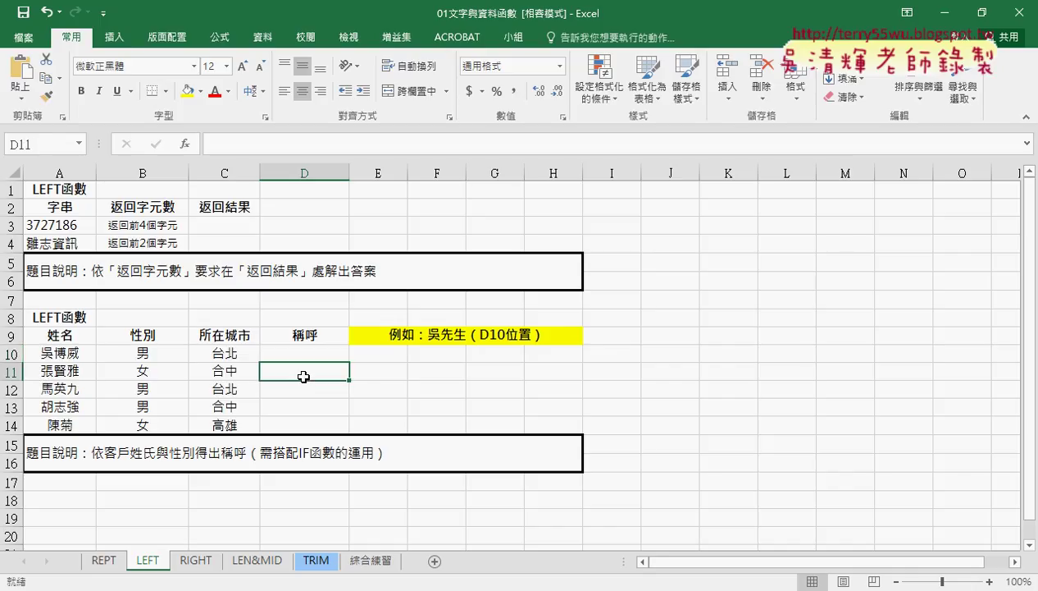
left_click(310, 351)
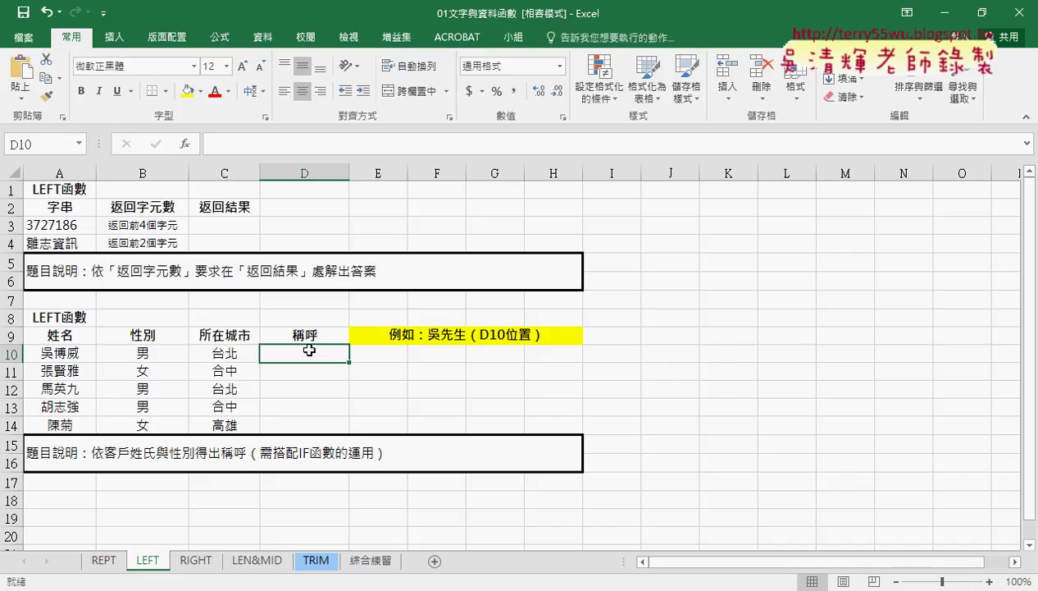
Insert the LEFT function into D10 from the Insert Function list.
left_click(188, 144)
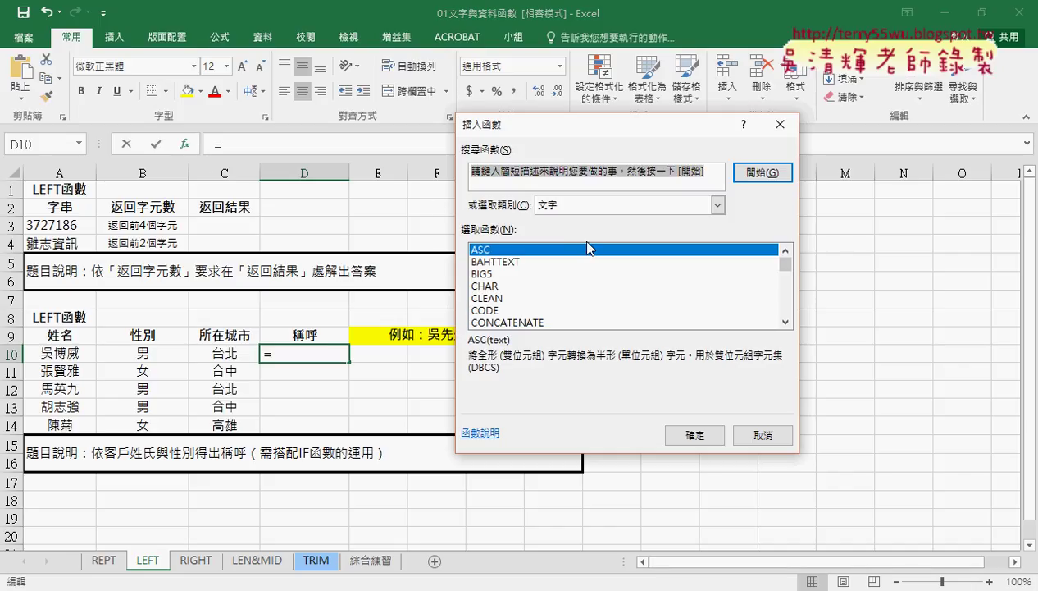
mouse_move(784, 265)
left_mouse_down()
mouse_move(784, 298)
mouse_move(783, 282)
left_mouse_up()
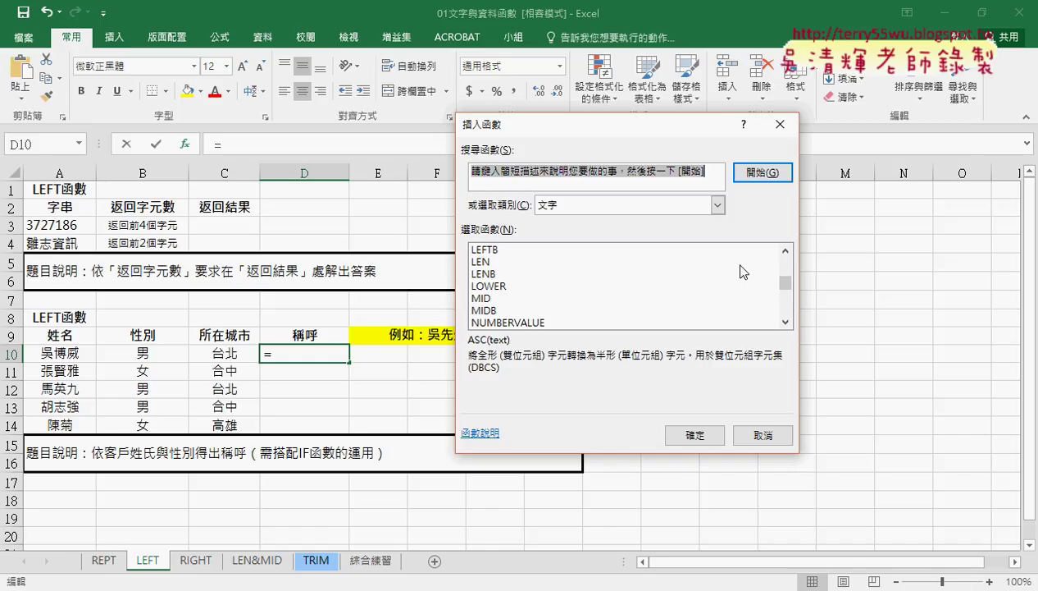
left_click(785, 250)
left_click(785, 250)
double_click(490, 262)
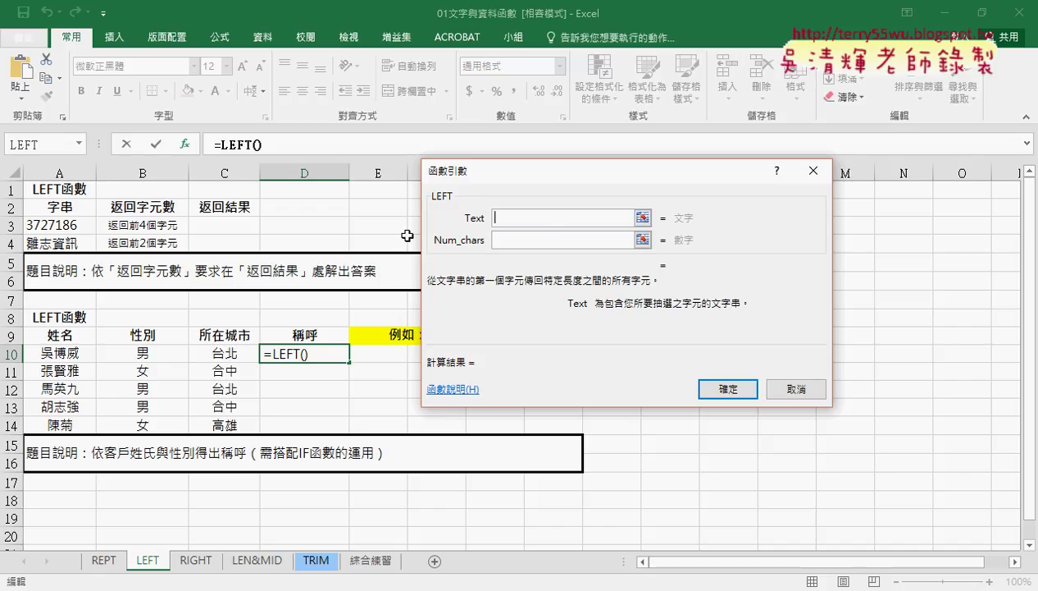
Set LEFT's Text to A10 and Num_chars to 1 so D10 shows 吳.
left_click(71, 351)
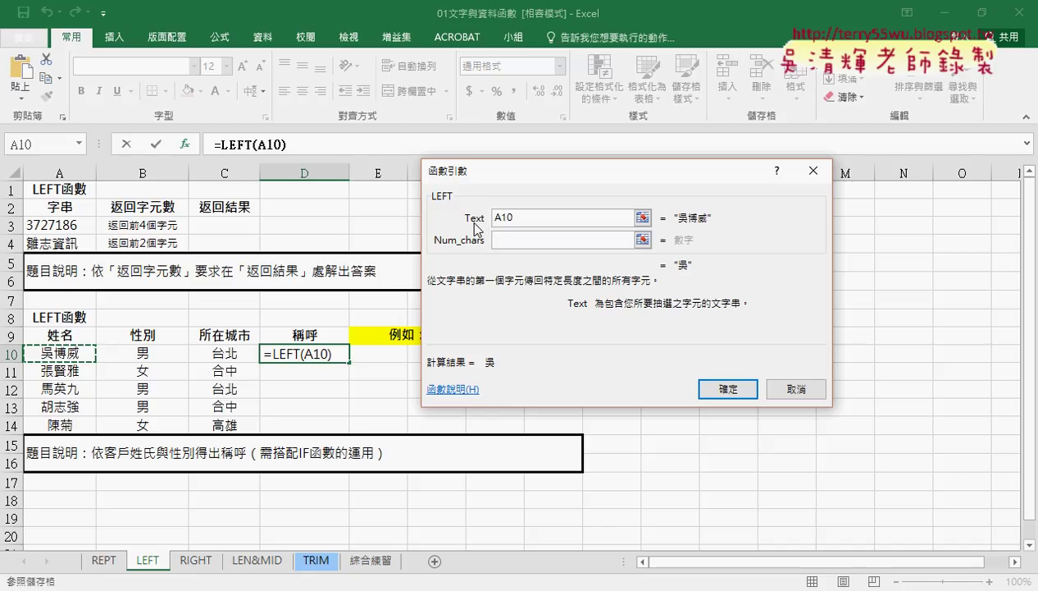
left_click(499, 240)
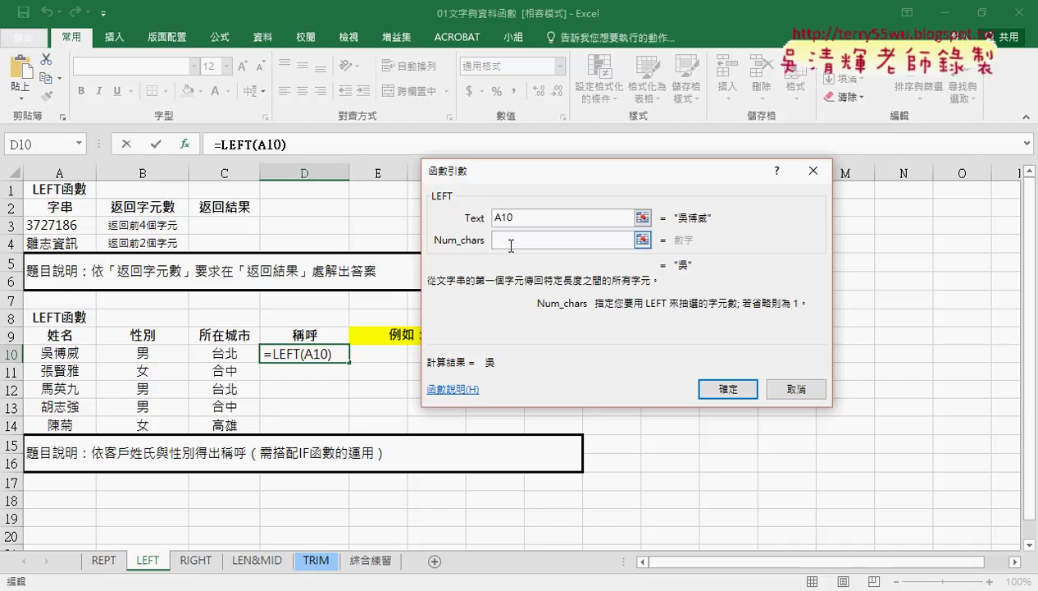
type(",1")
left_click(721, 385)
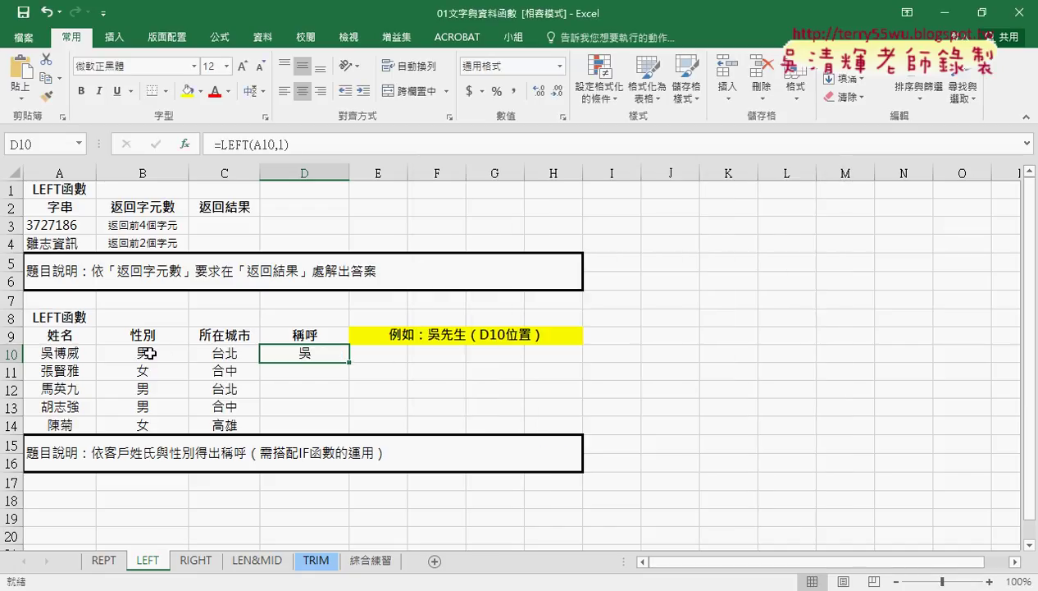
Append & to D10's formula so it reads =LEFT(A10,1)&.
left_click(392, 150)
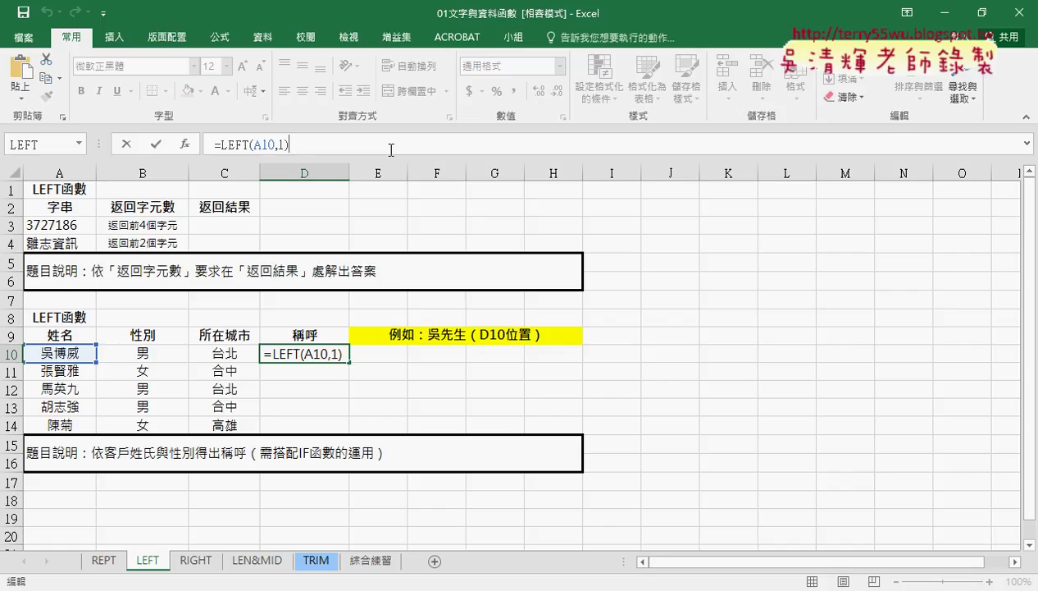
type("&")
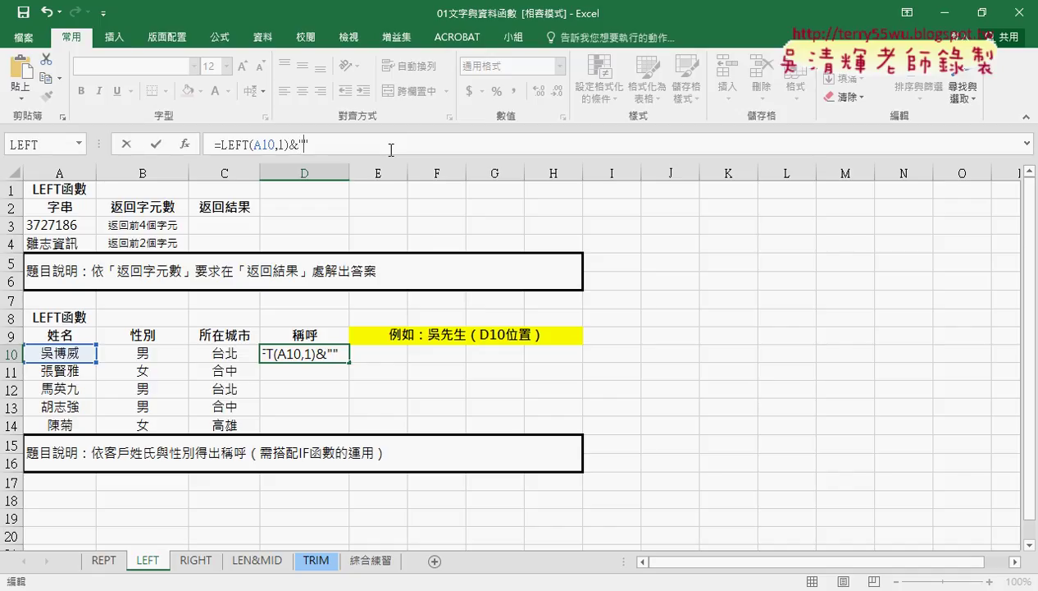
type("c")
key("BackSpace")
key("BackSpace")
Add an IF function to D10's formula, making it =LEFT(A10,1)&IF().
left_click(79, 145)
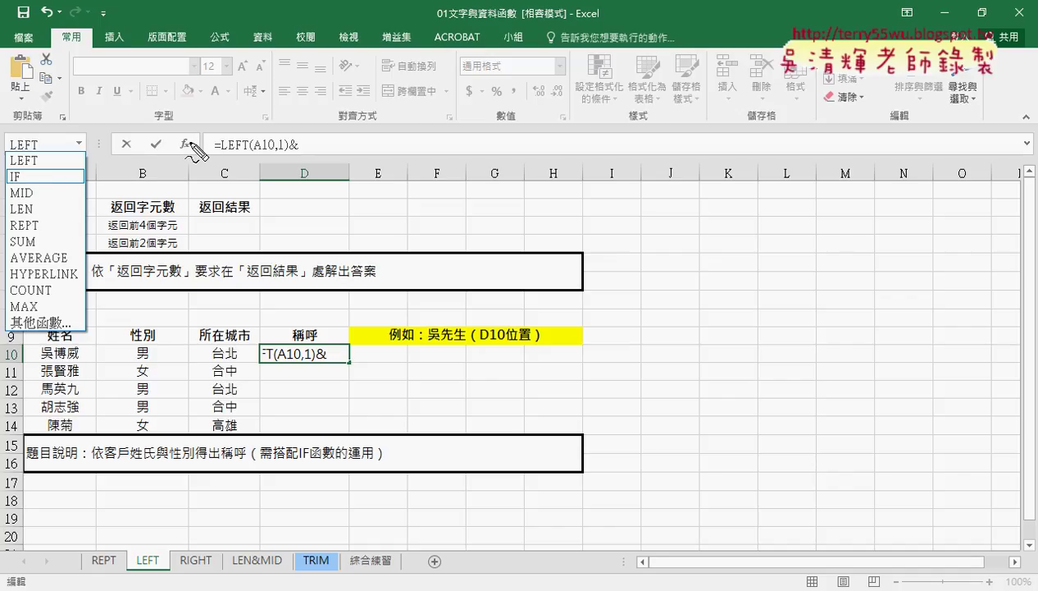
left_click_drag(179, 153, 198, 155)
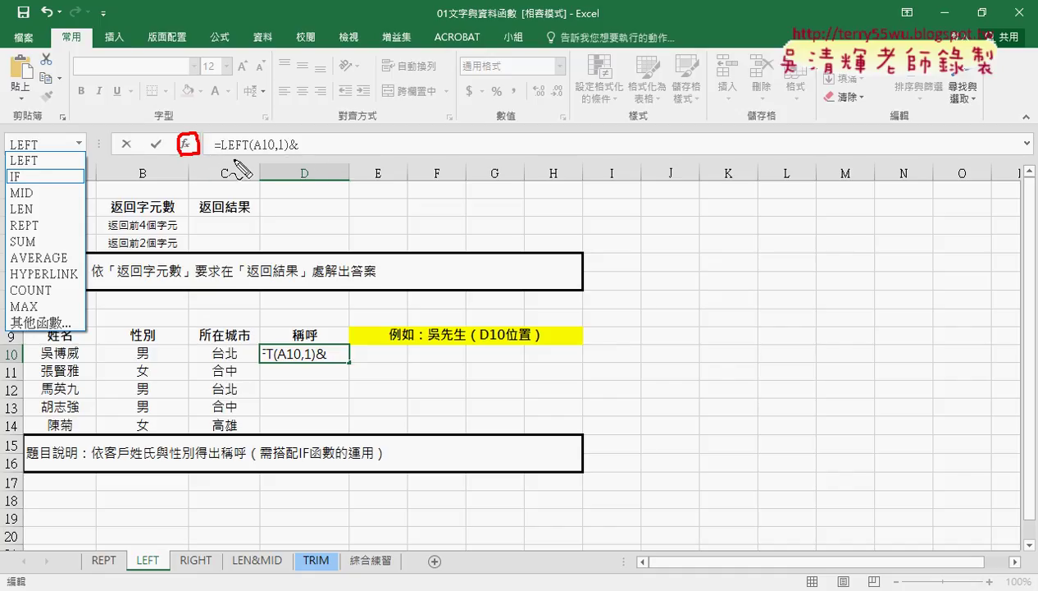
mouse_move(68, 154)
left_mouse_down()
mouse_move(93, 142)
mouse_move(71, 154)
left_mouse_up()
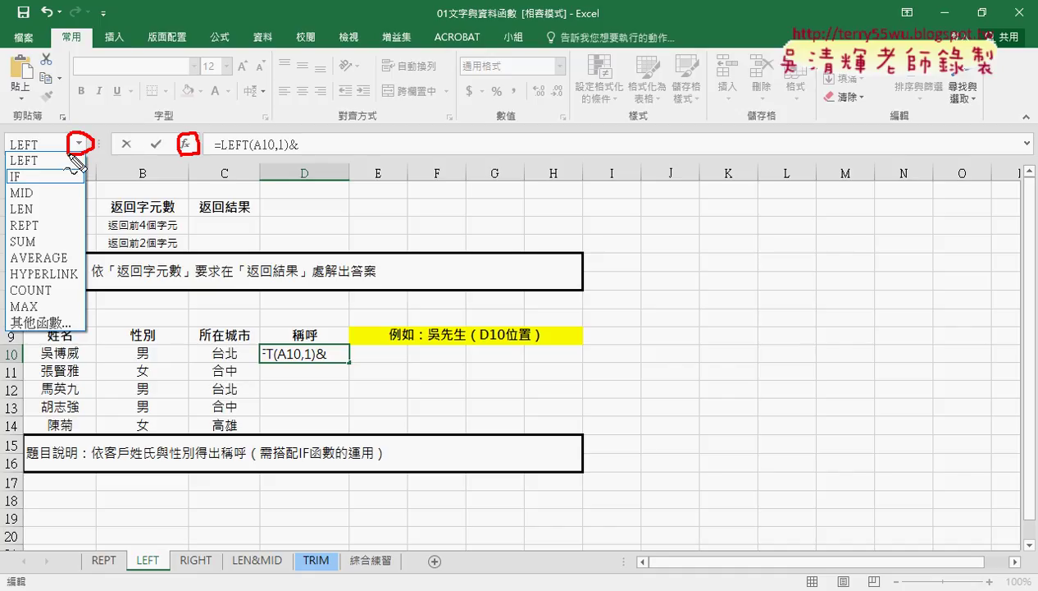
key("Escape")
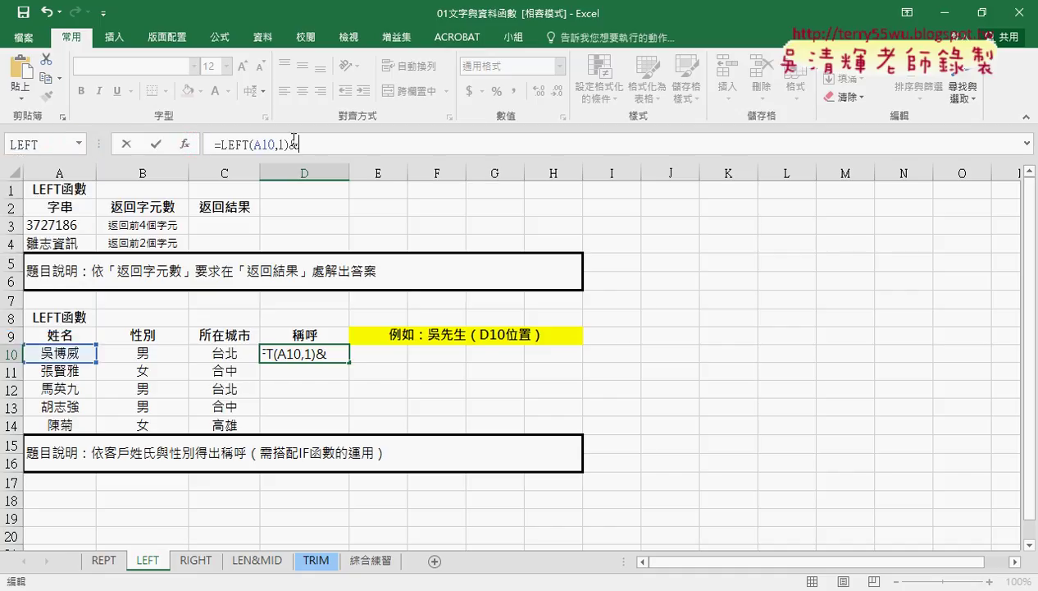
left_click(80, 143)
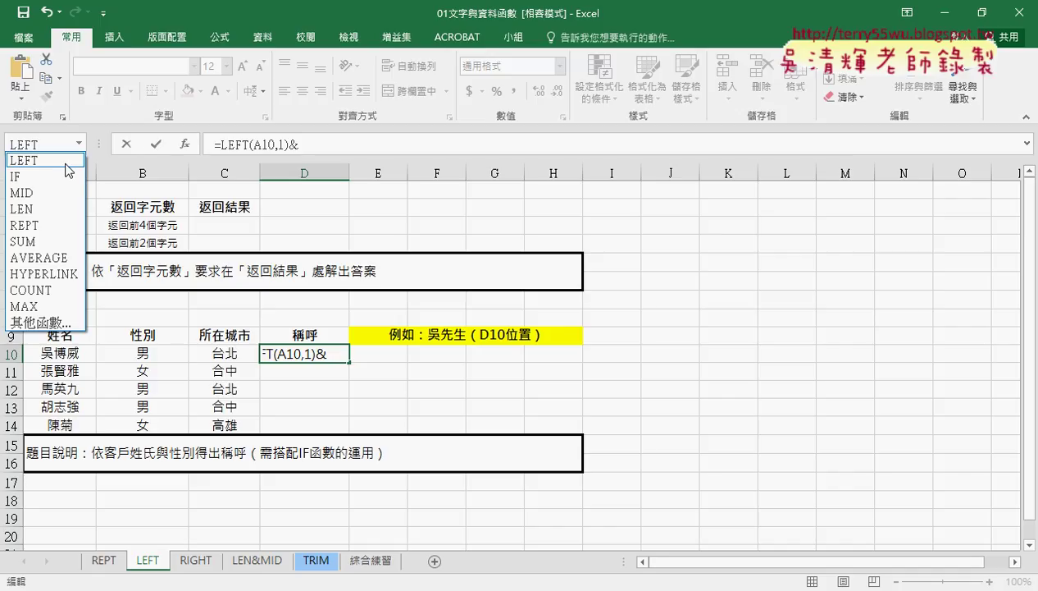
left_click(61, 178)
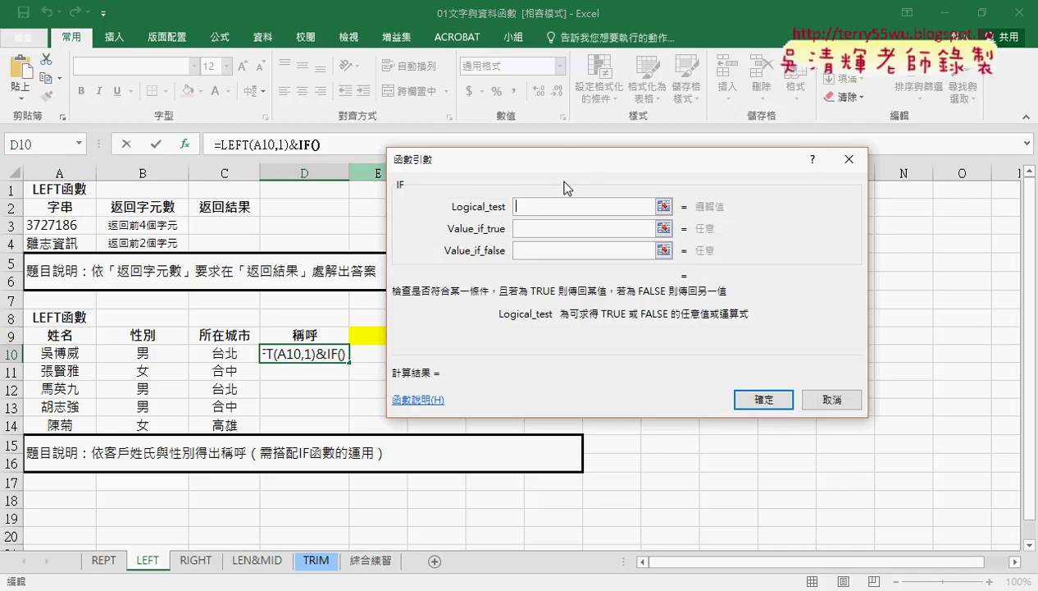
Set the IF condition to B10="男" with 先生 as the true result.
left_click_drag(564, 166, 648, 125)
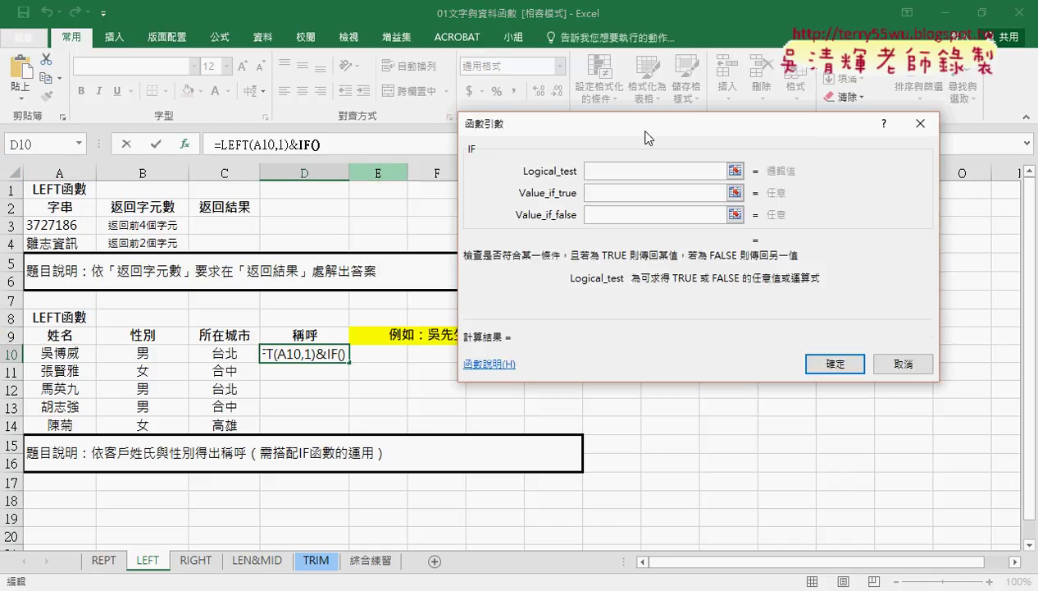
left_click(143, 354)
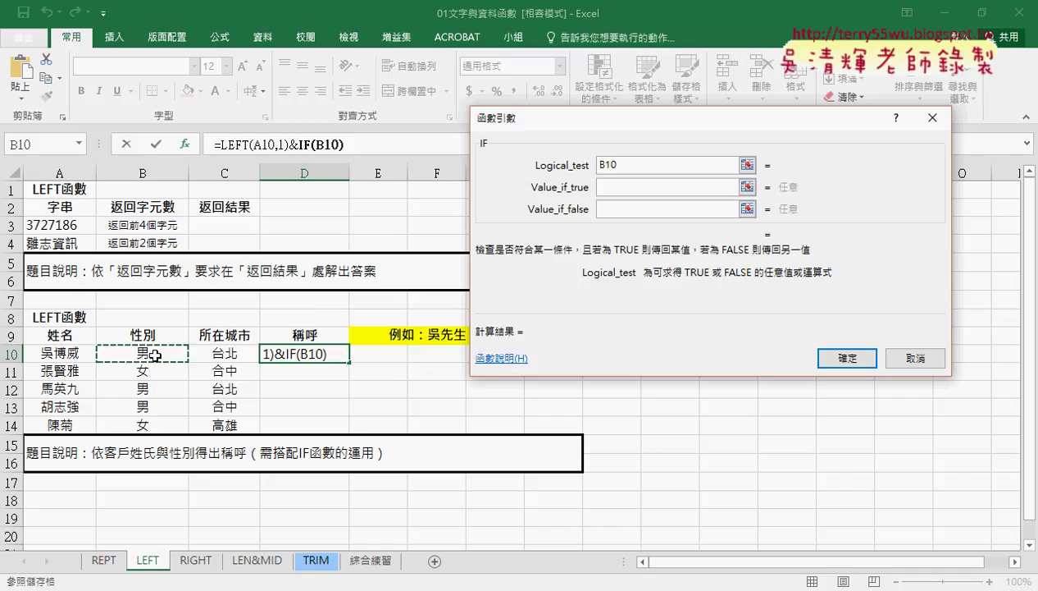
type("=")
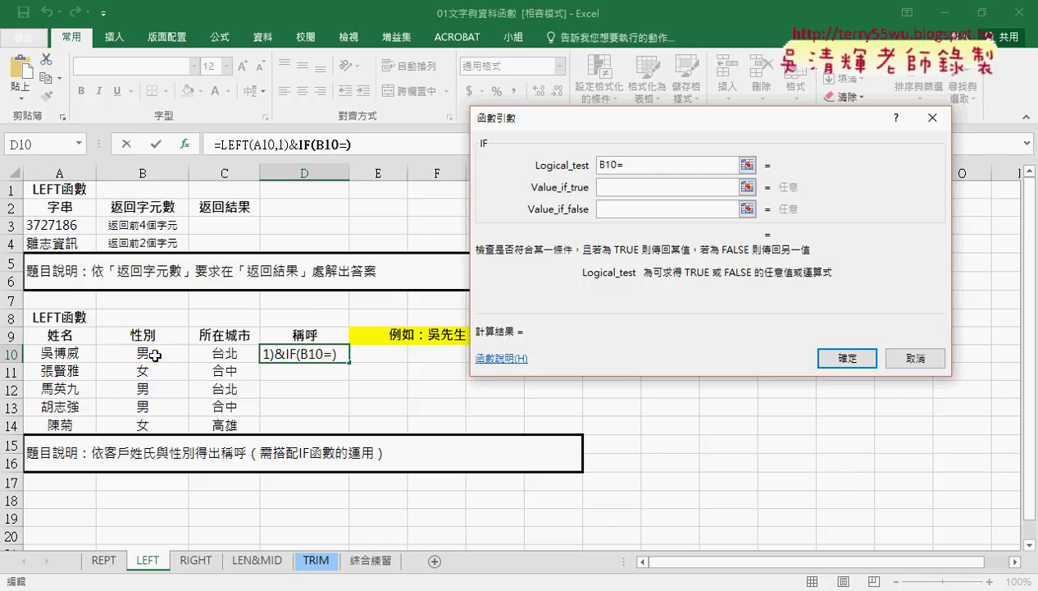
type("\"\"")
mouse_move(218, 589)
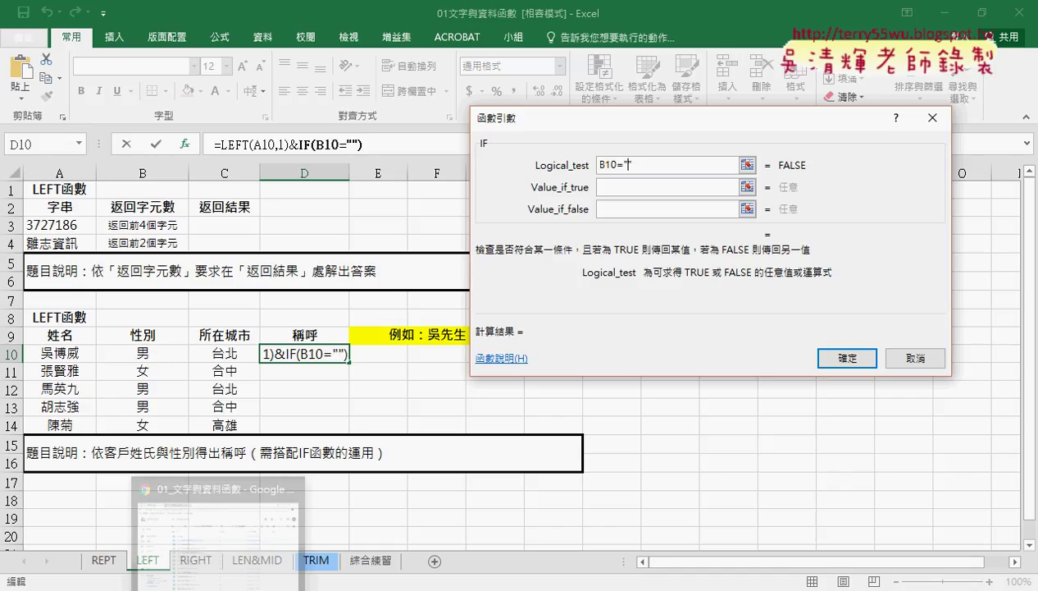
type("男")
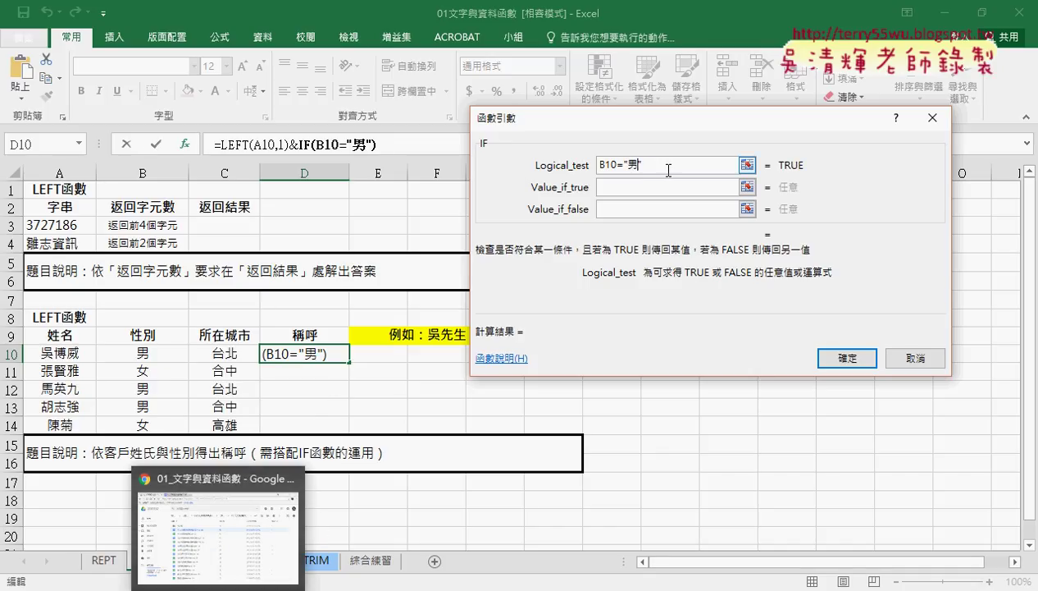
left_click_drag(656, 165, 624, 165)
left_click(617, 187)
type("ㄒㄧㄢ")
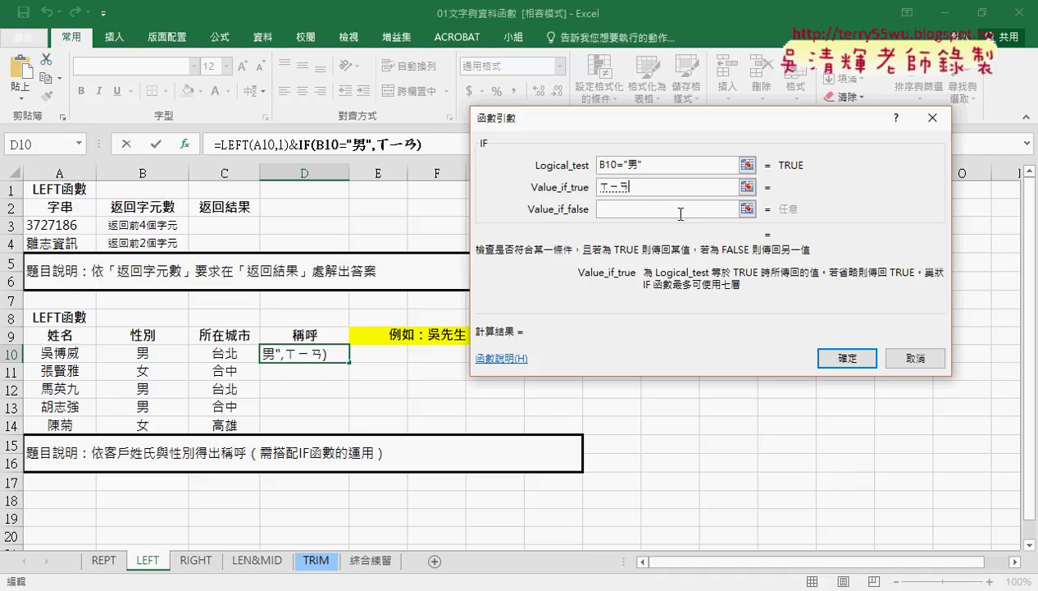
type("先ㄕ生")
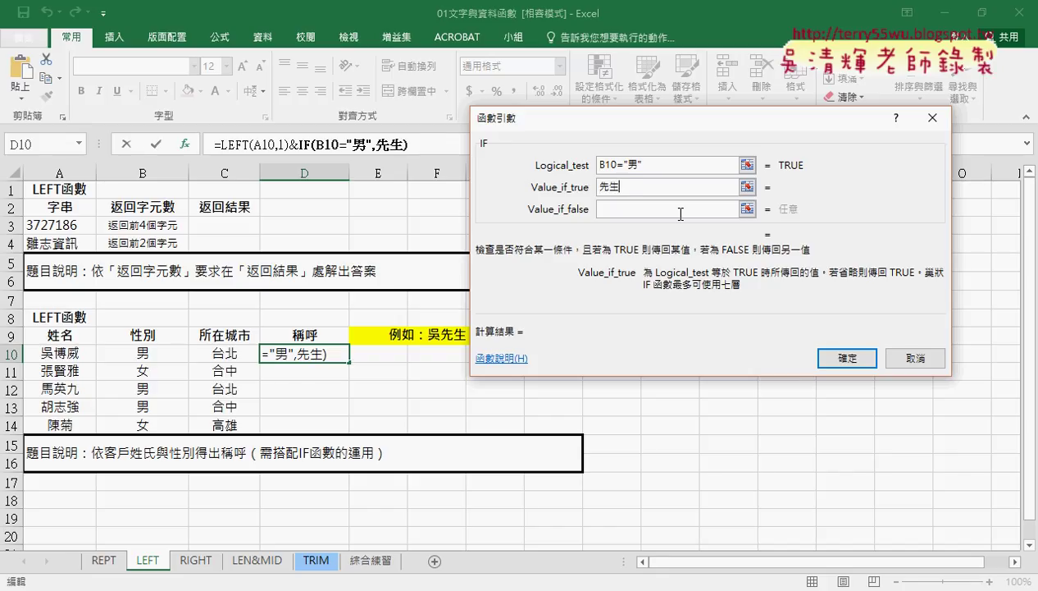
key("Return")
Give IF the false result 小姐, finish the formula, and fill it down to D14.
left_click(679, 210)
type("ㄒㄧㄠ")
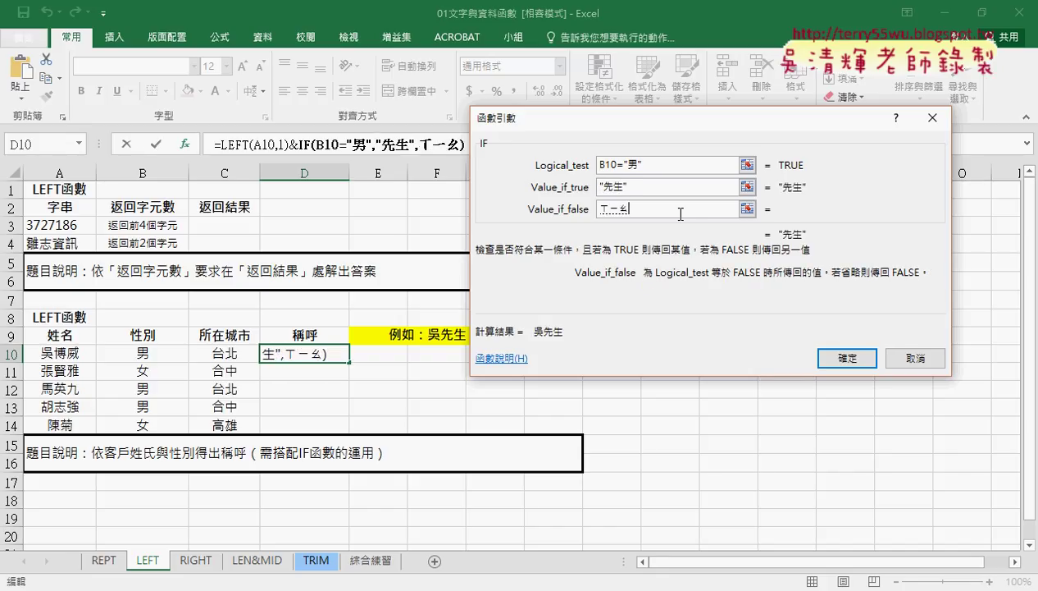
type("小")
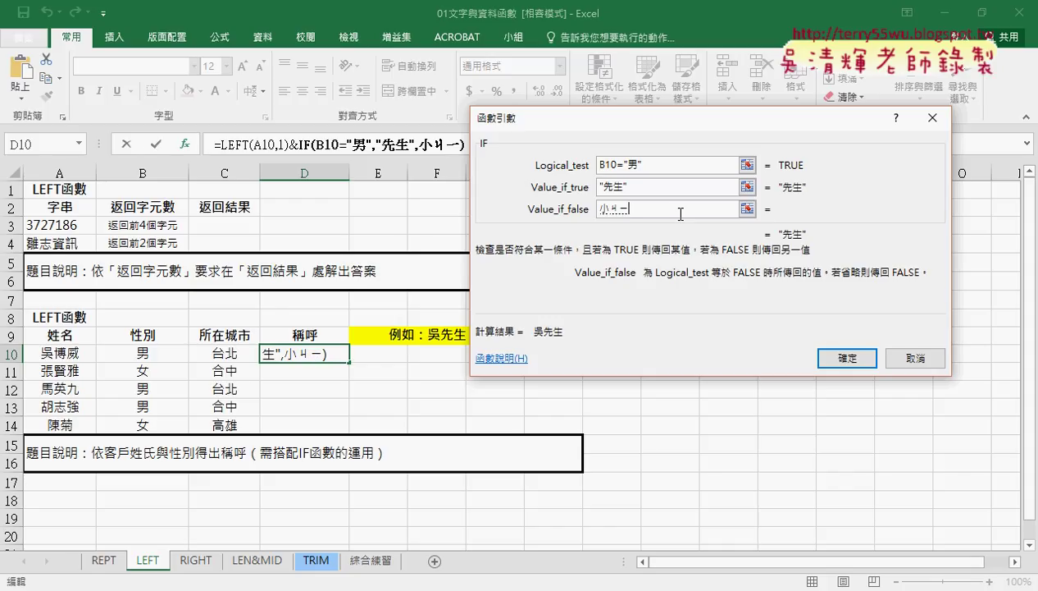
type("姐")
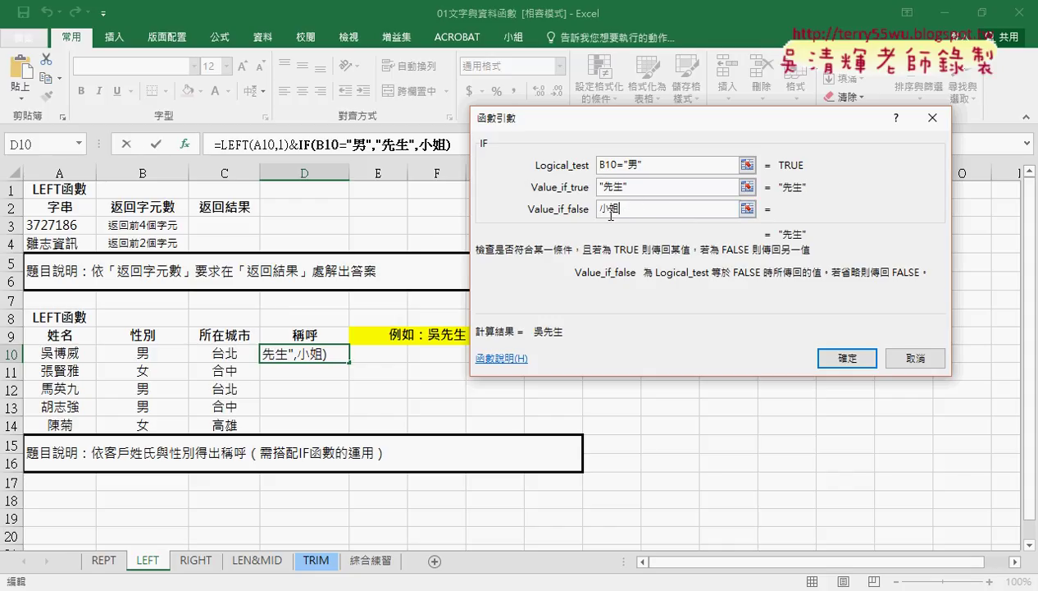
left_click(661, 188)
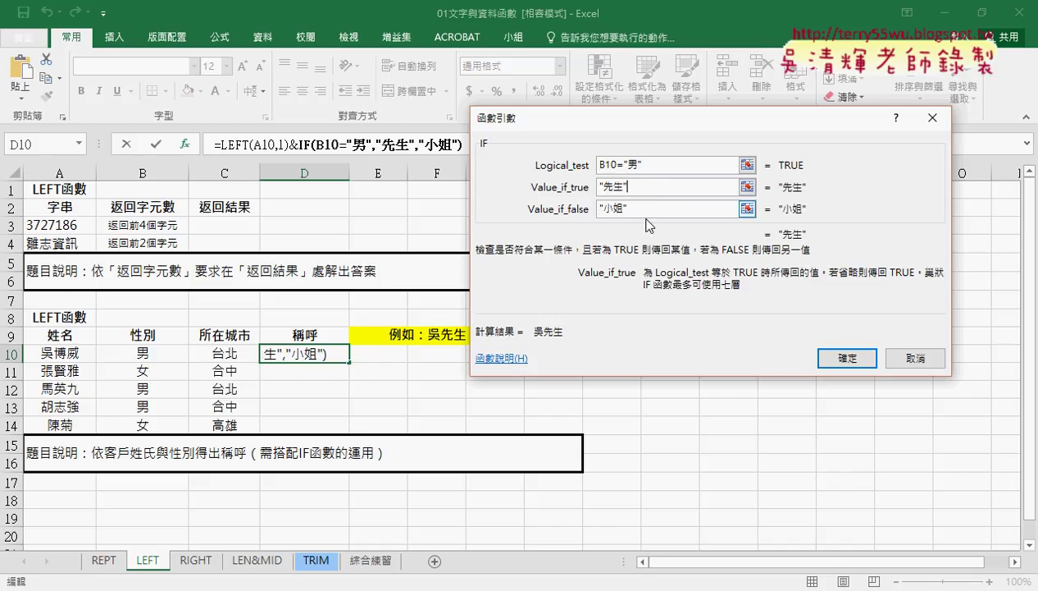
left_click_drag(623, 208, 605, 213)
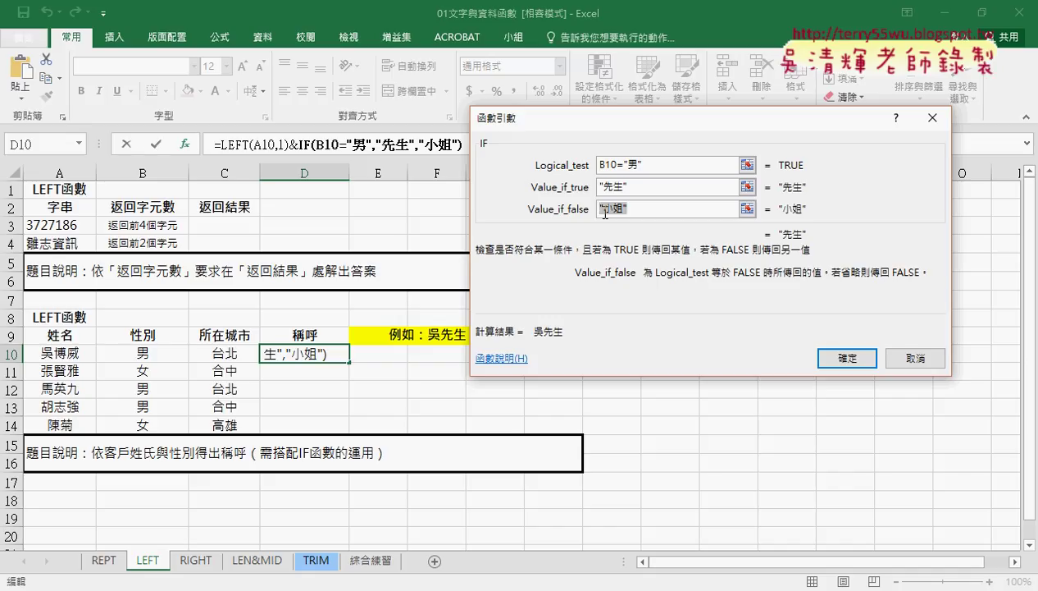
left_click(646, 187)
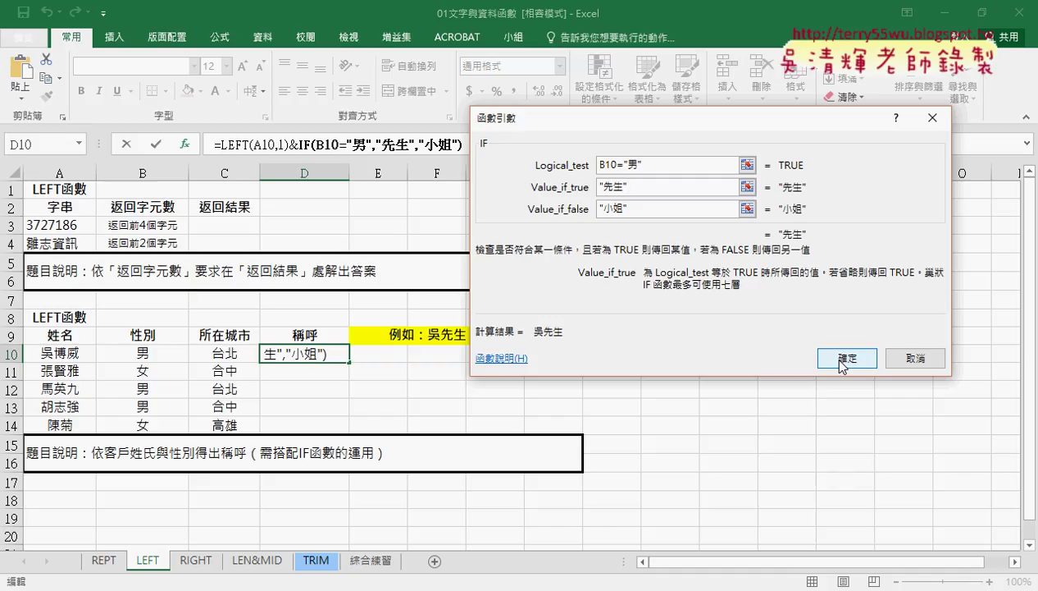
left_click(660, 168)
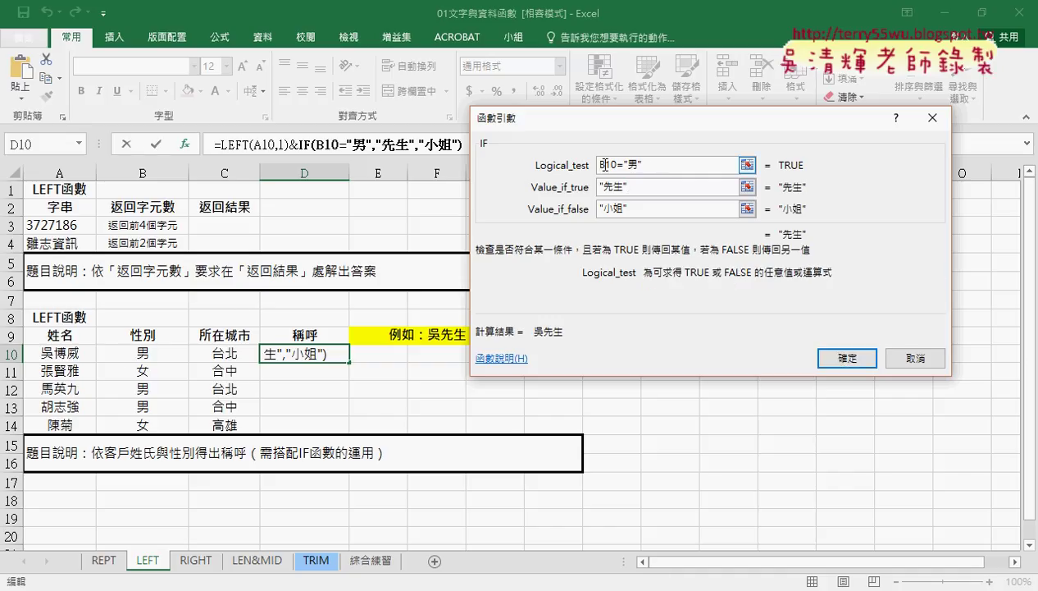
left_click_drag(650, 187, 574, 193)
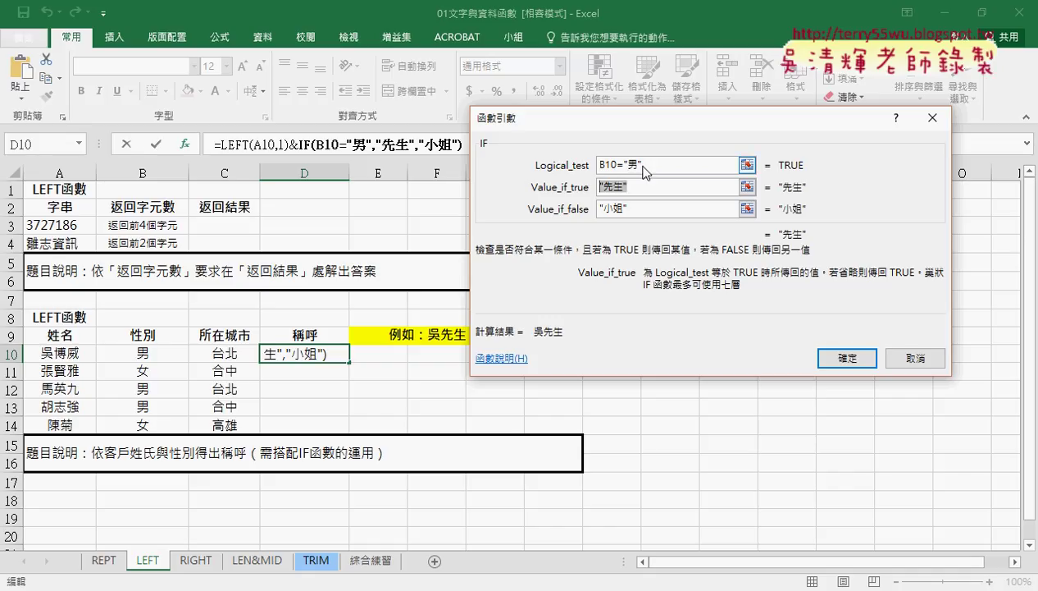
left_click(828, 354)
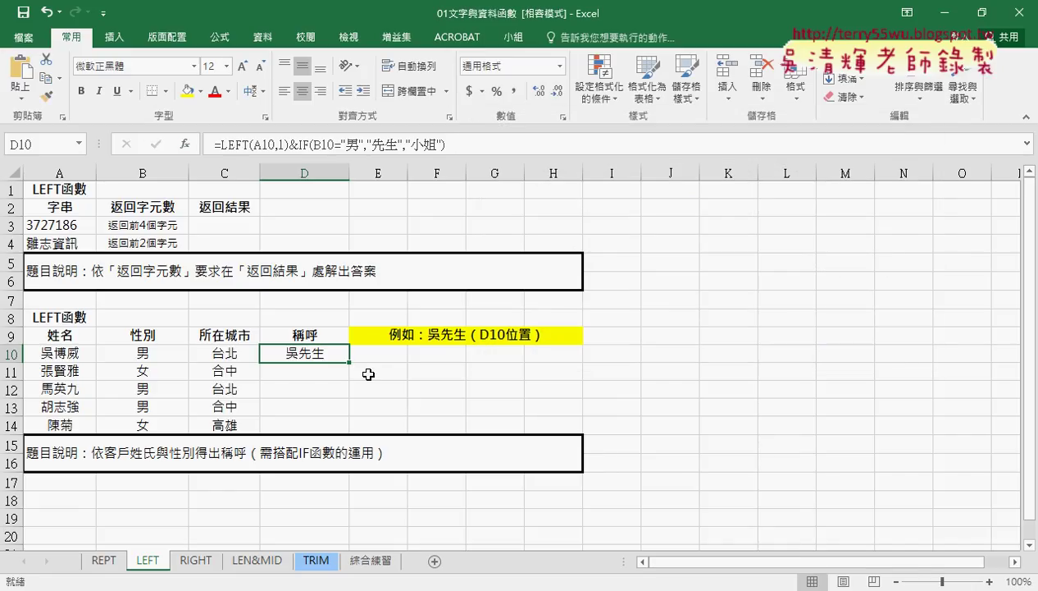
left_click_drag(349, 362, 349, 432)
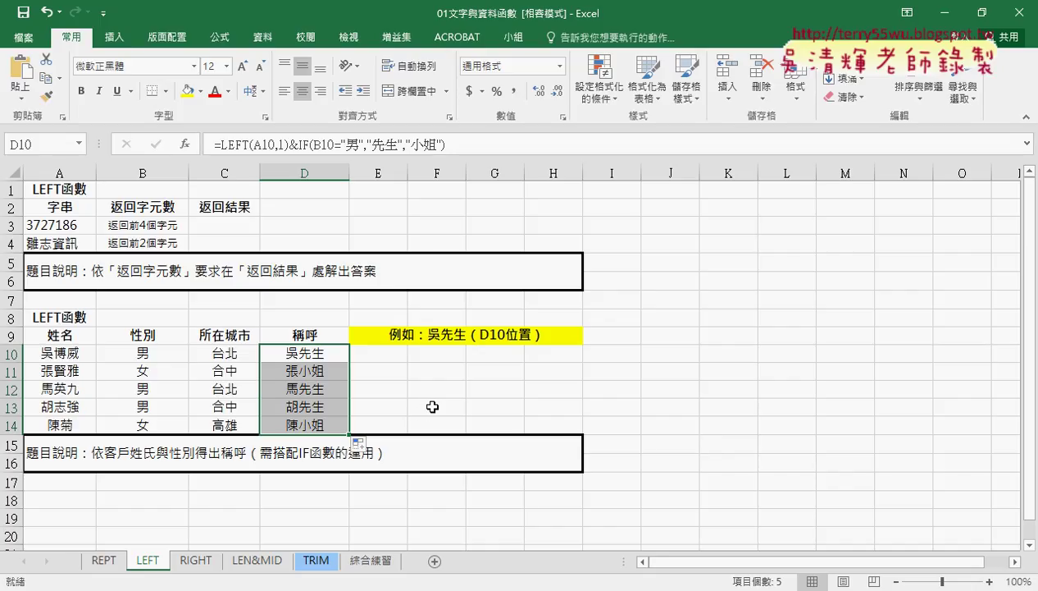
Open 01_文字與資料函數程式碼.docx from Google Drive and scroll down to section 4.綜合練習.
mouse_move(217, 587)
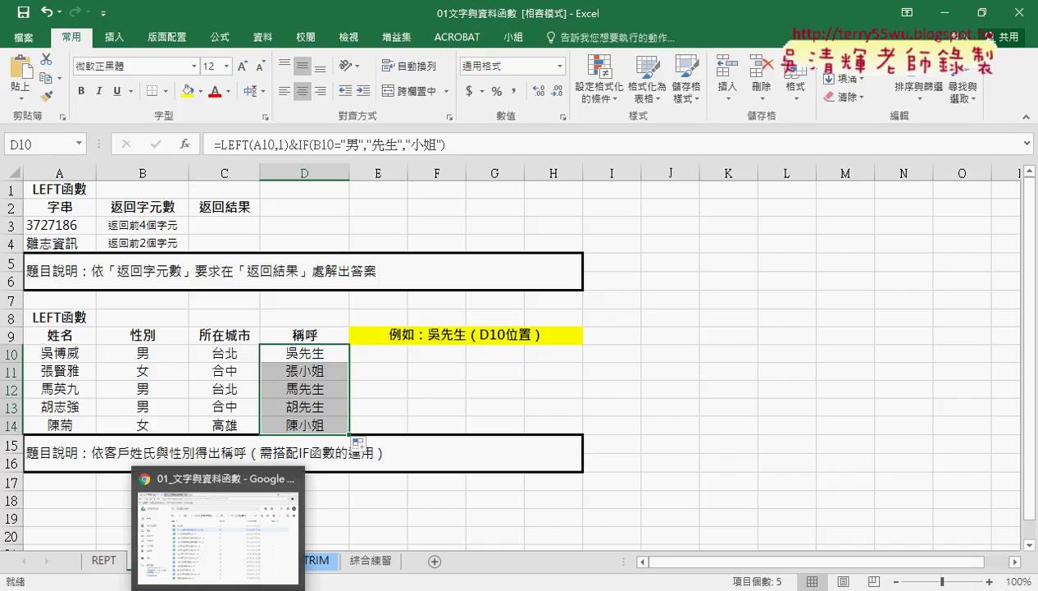
left_click(232, 555)
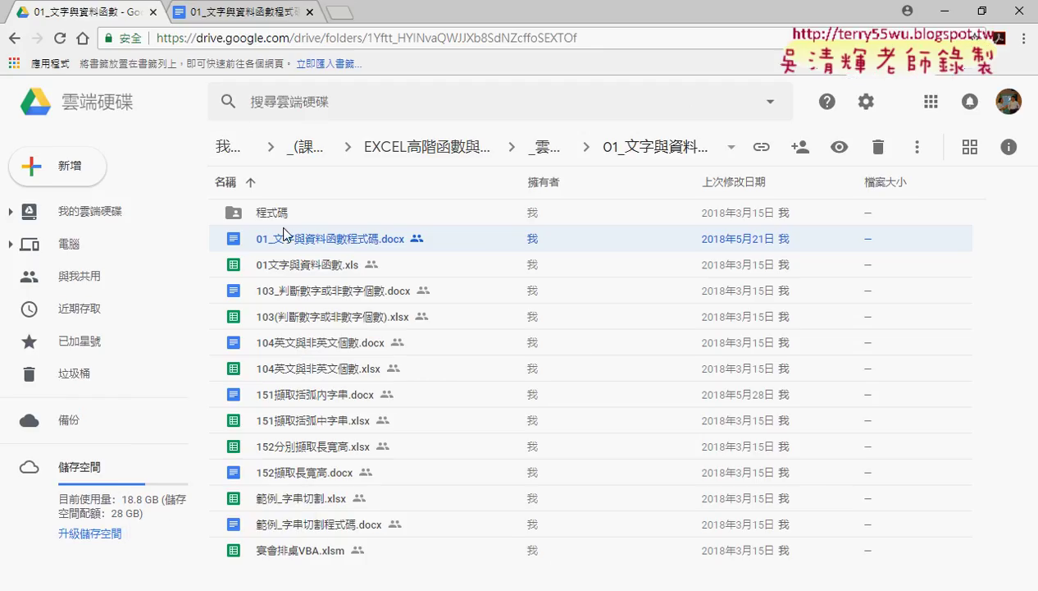
double_click(302, 242)
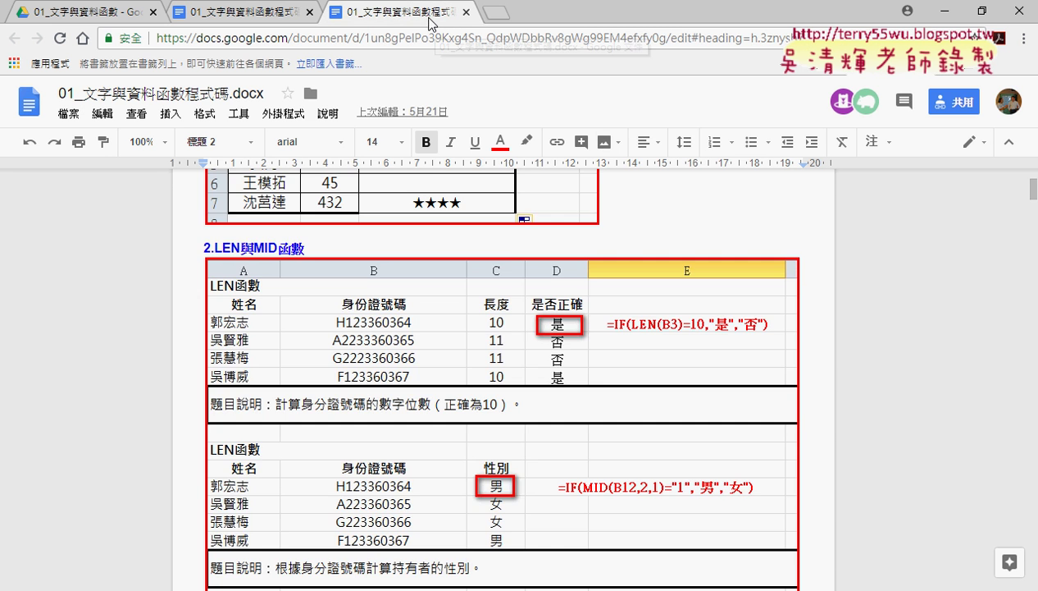
scroll(513, 266, "down", 3)
scroll(512, 266, "down", 5)
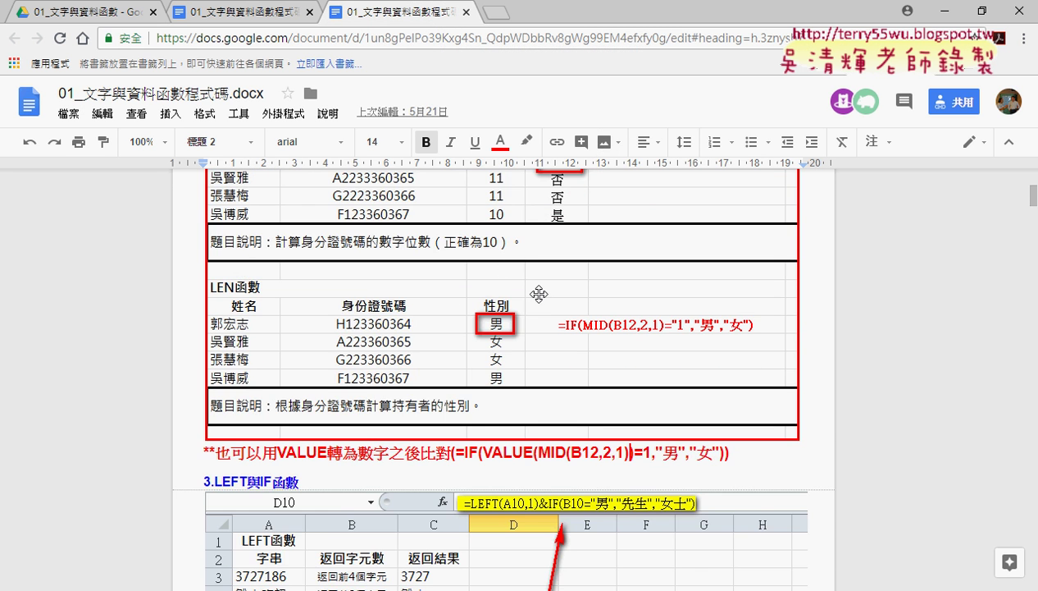
scroll(533, 291, "down", 3)
scroll(540, 294, "down", 2)
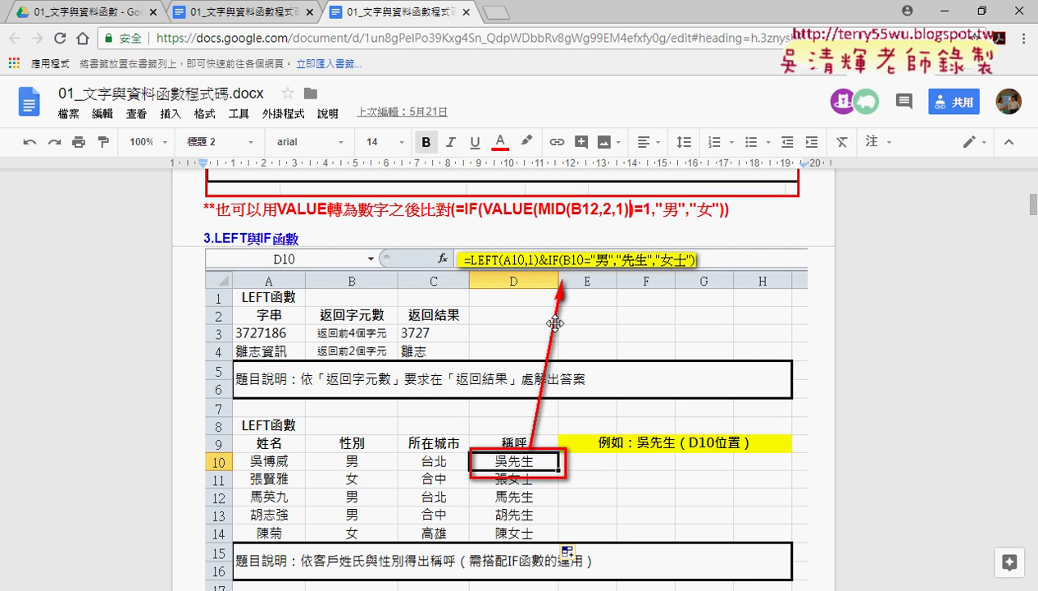
scroll(555, 324, "down", 1)
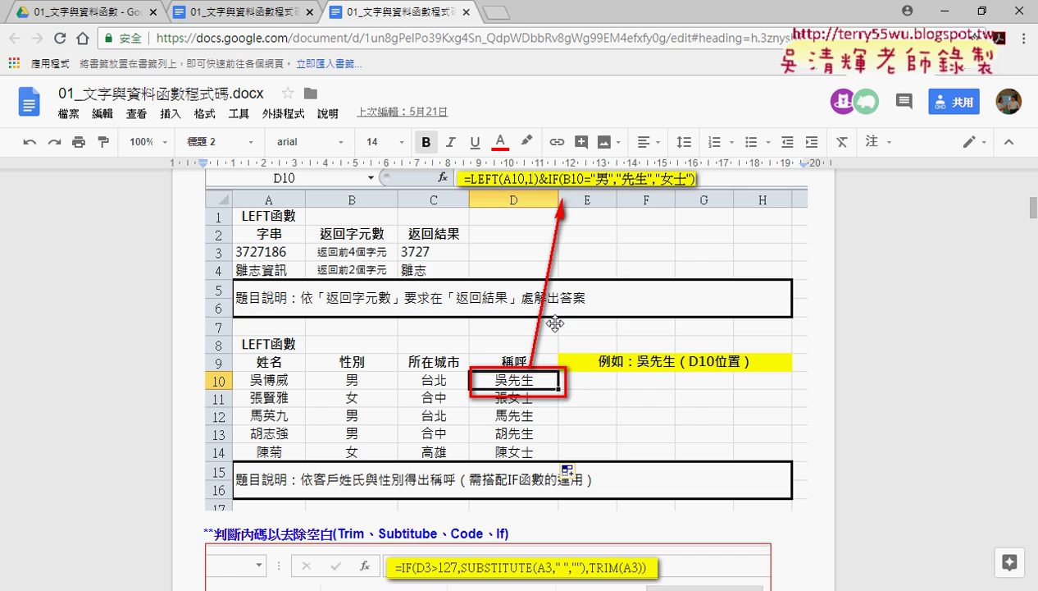
scroll(555, 324, "down", 4)
scroll(550, 316, "down", 2)
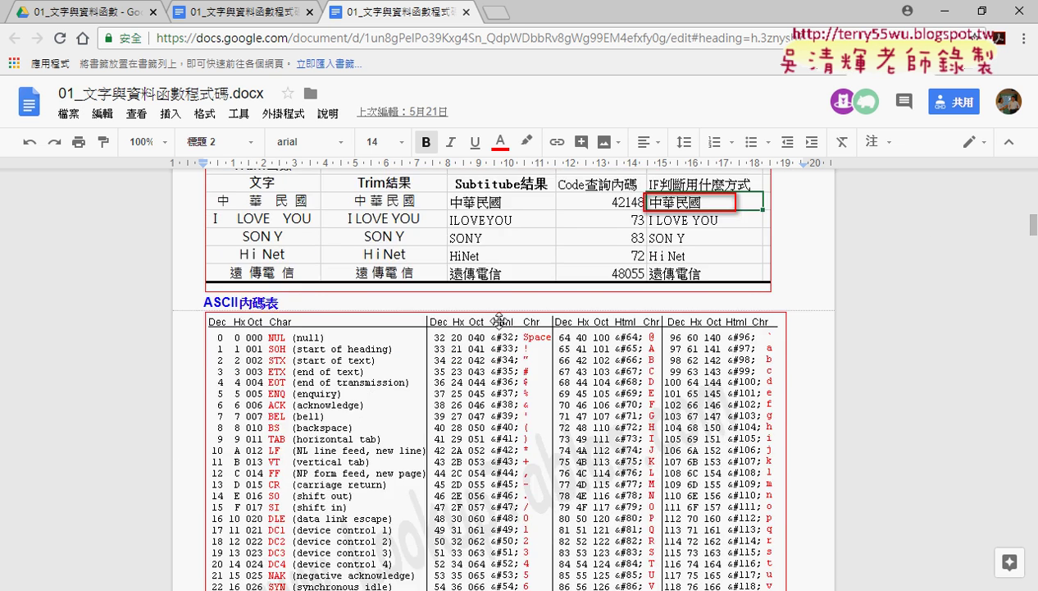
scroll(500, 319, "down", 5)
scroll(499, 319, "down", 1)
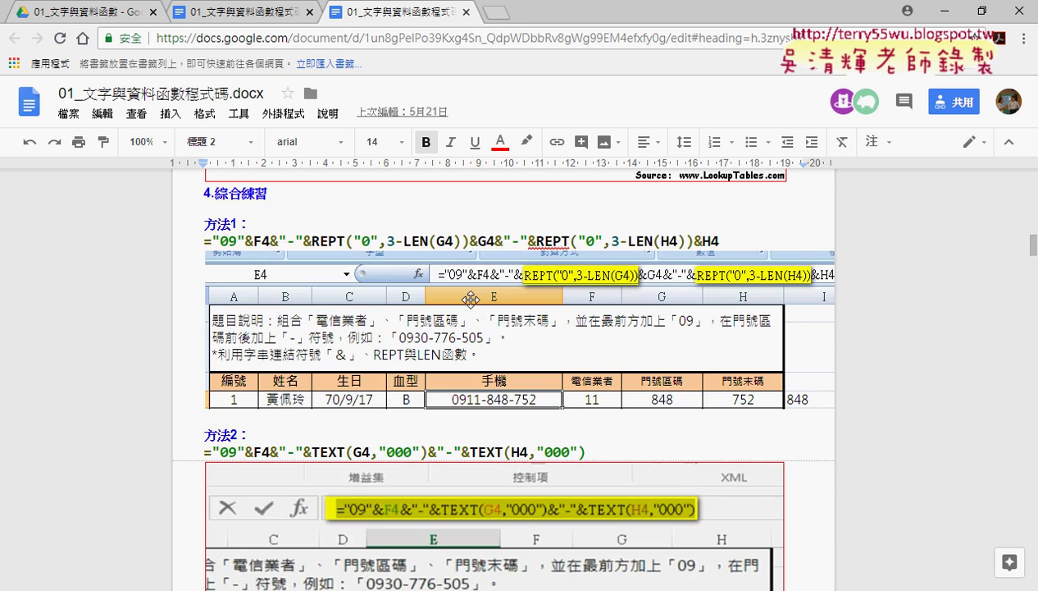
Back in Excel, open the 綜合練習 sheet, check F4:H4, and start editing E4.
key("alt+Tab")
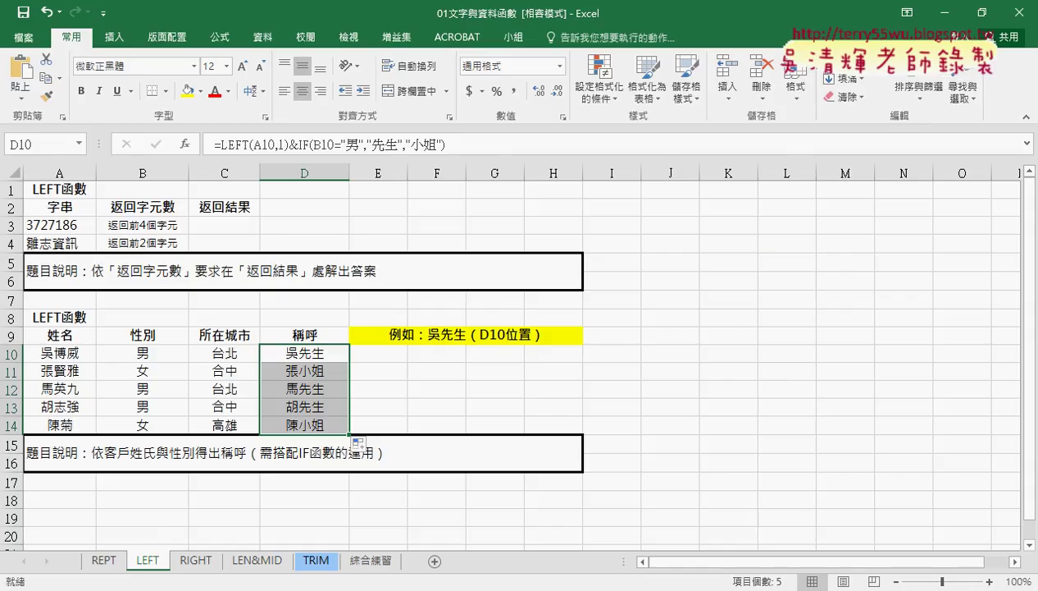
left_click(371, 565)
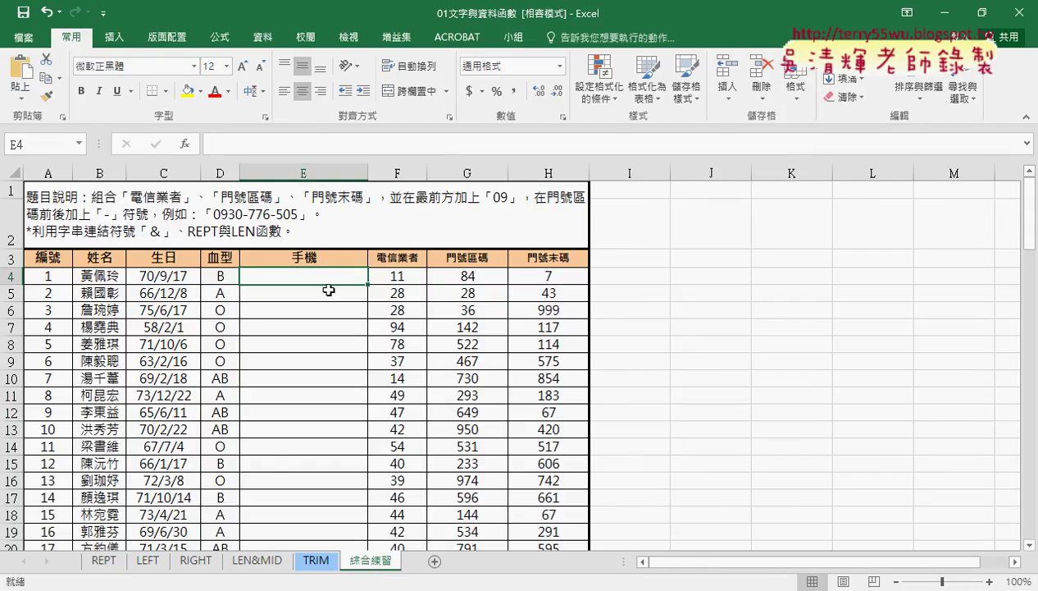
left_click(396, 279)
left_click(463, 269)
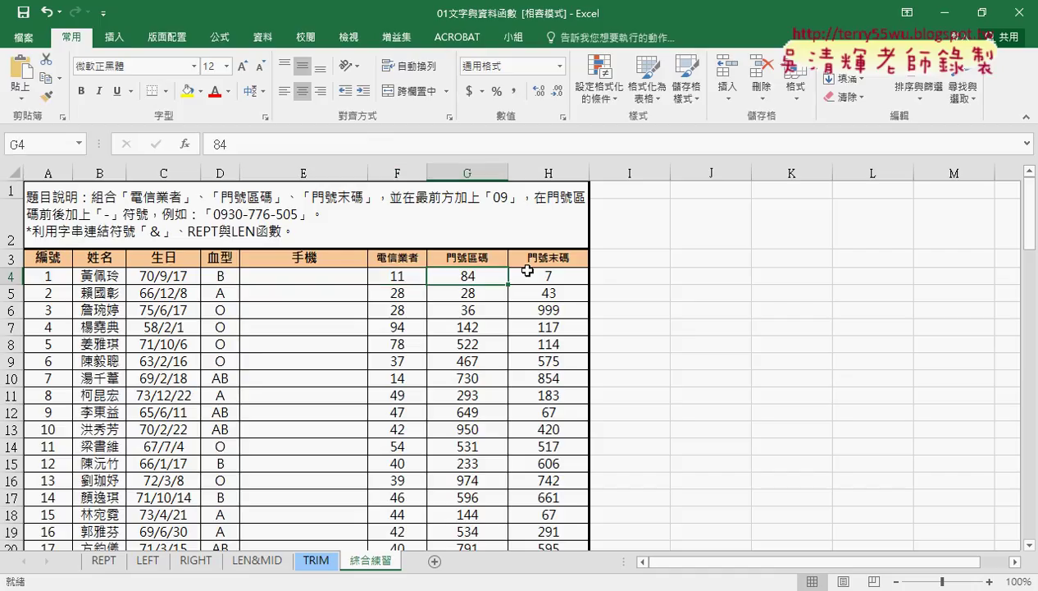
left_click(522, 268)
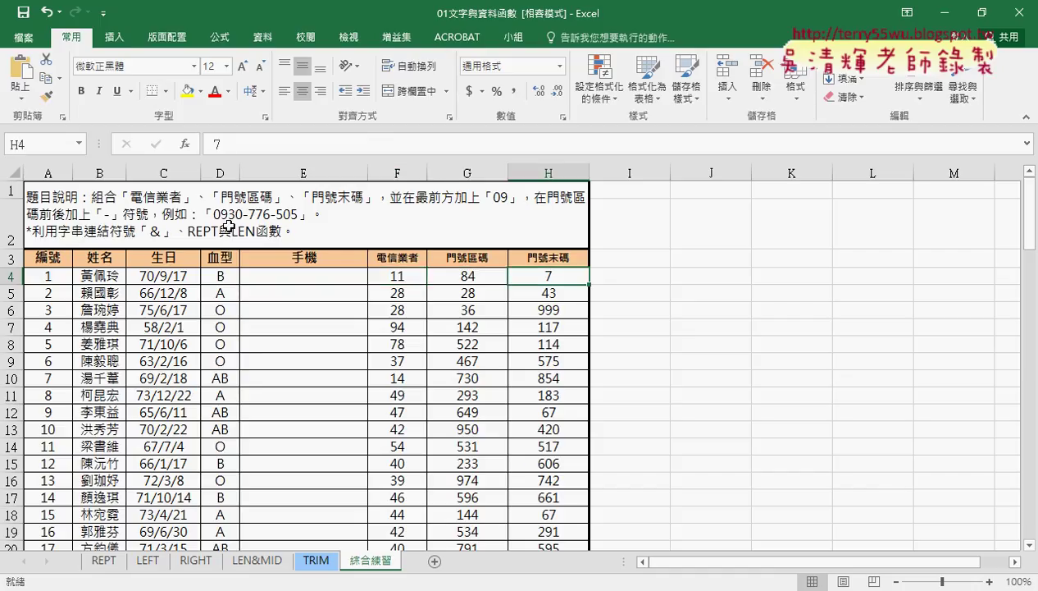
left_click(281, 275)
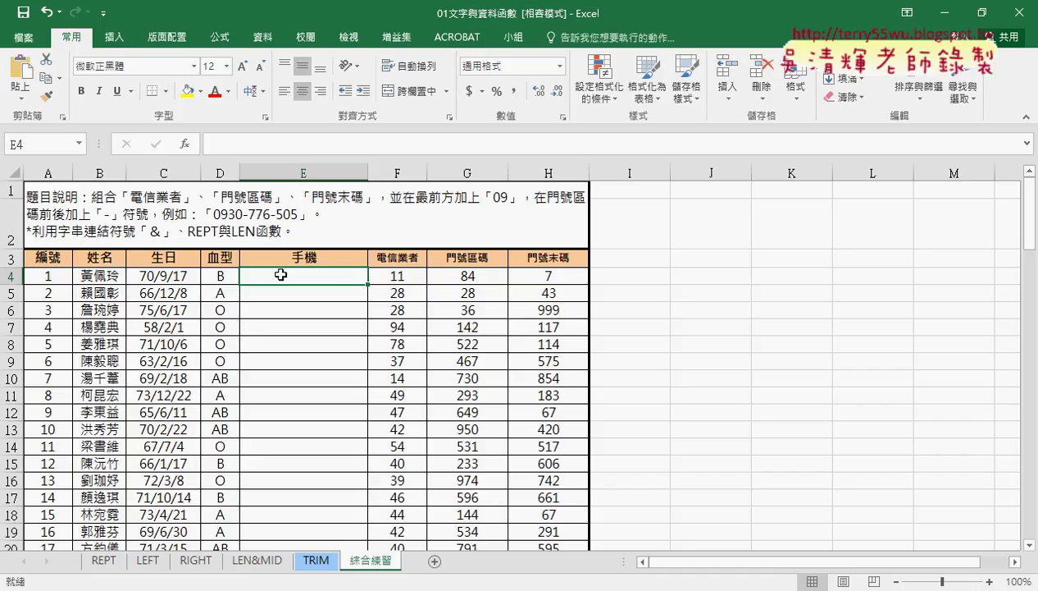
left_click(276, 144)
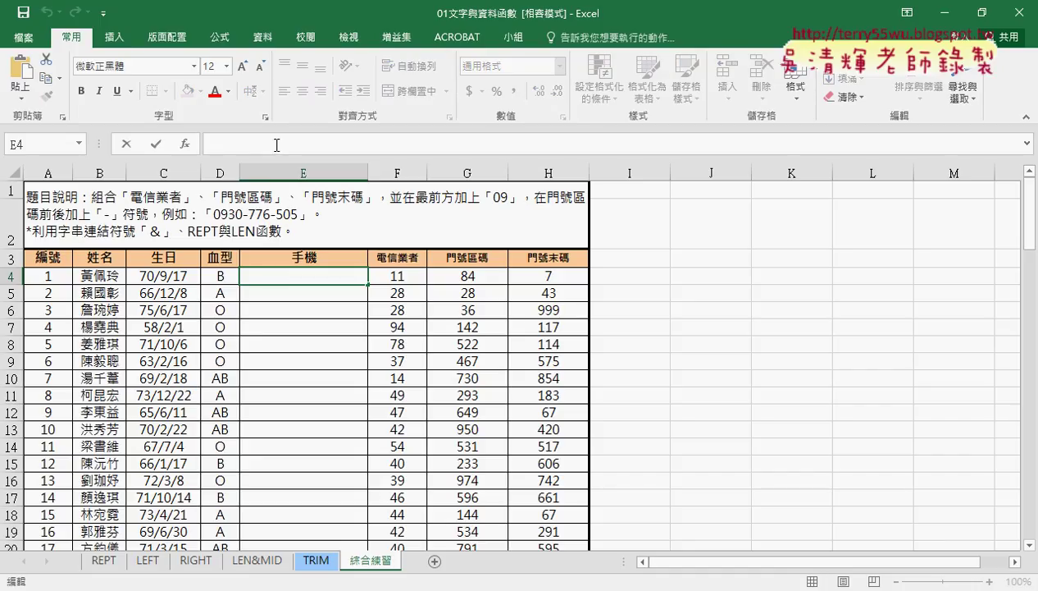
Enter ="09"&F4&"-" in E4 so it shows 0911-.
type("ㄦ")
key("BackSpace")
type("=")
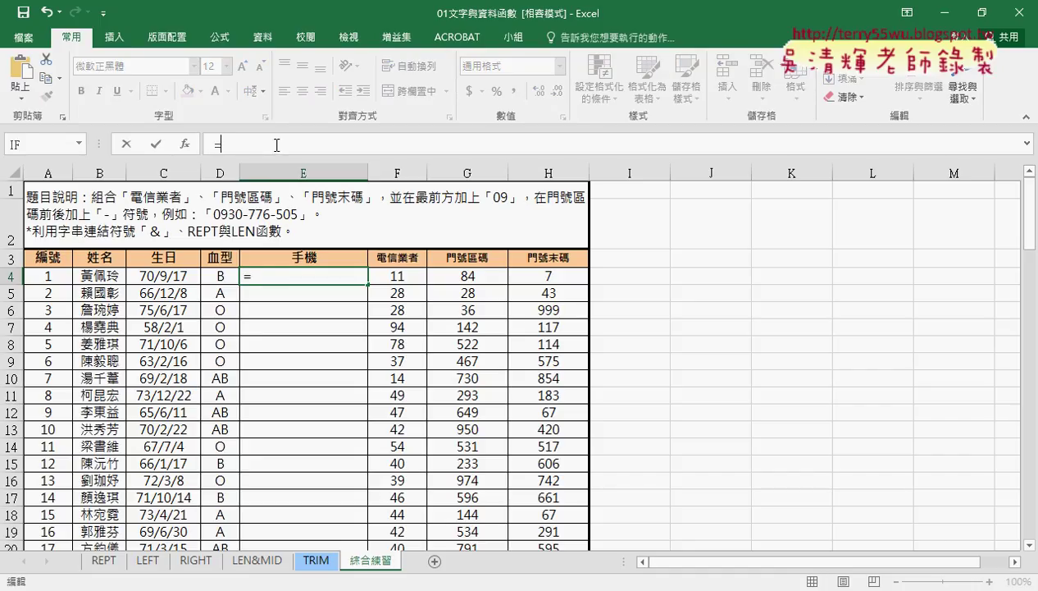
type("\"0")
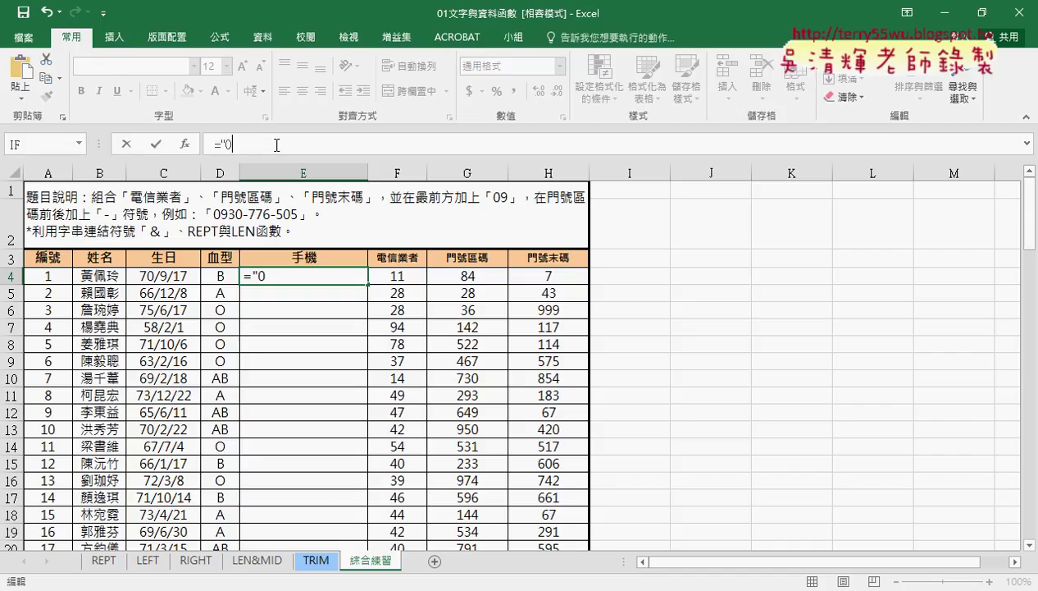
type("9)")
key("BackSpace")
type("\"")
type("&")
left_click(397, 275)
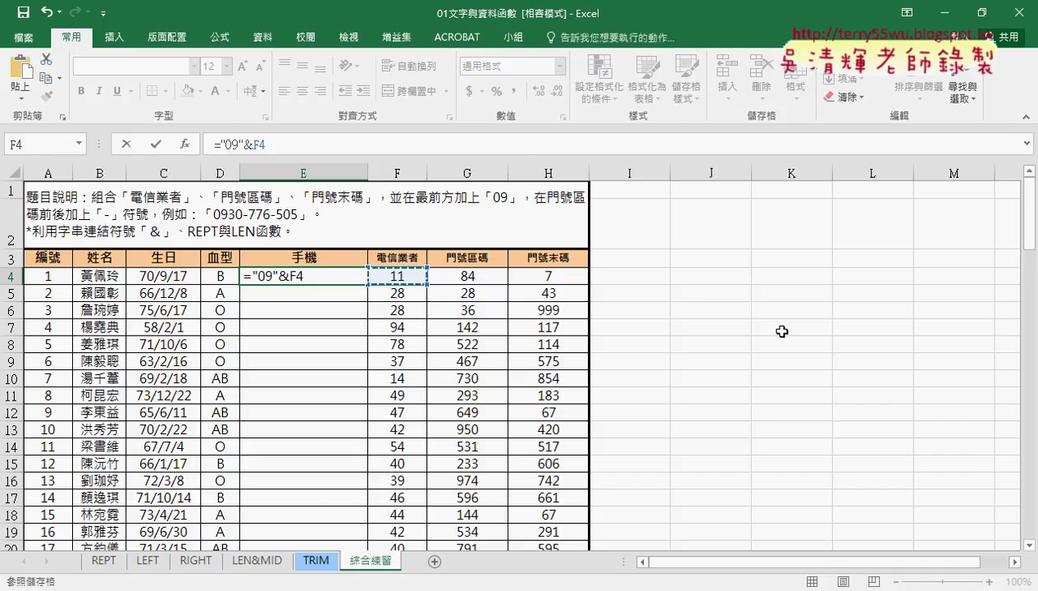
type("&")
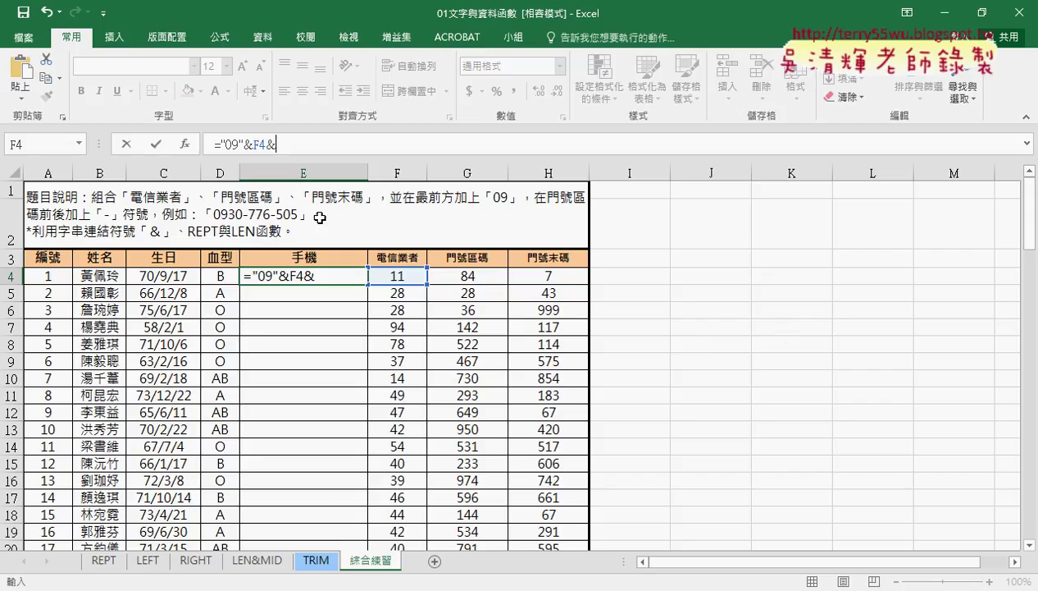
type("\"-")
type("\"")
left_click(156, 145)
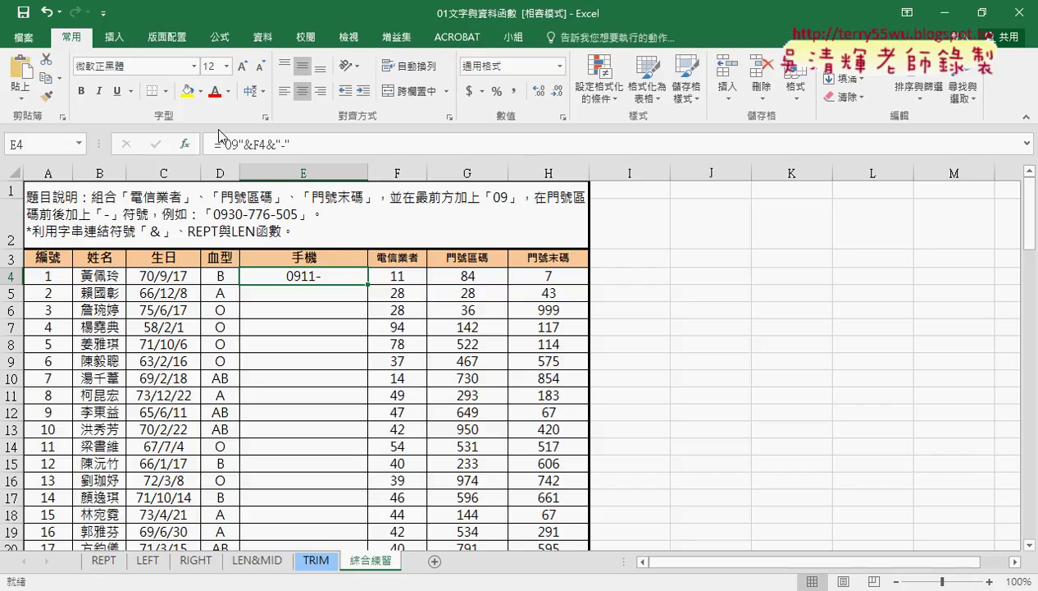
left_click_drag(266, 145, 328, 144)
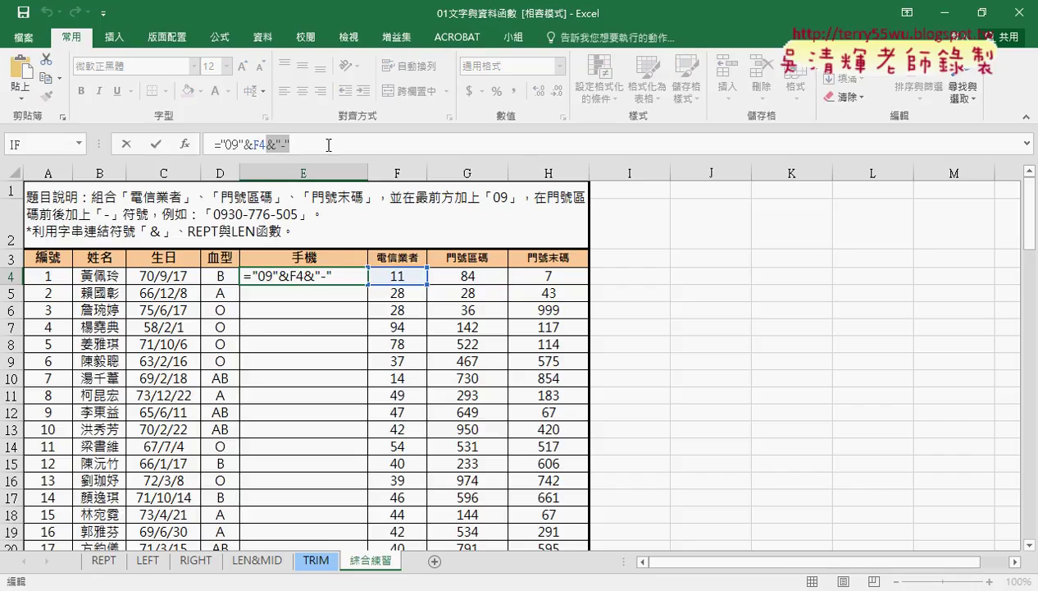
key("Delete")
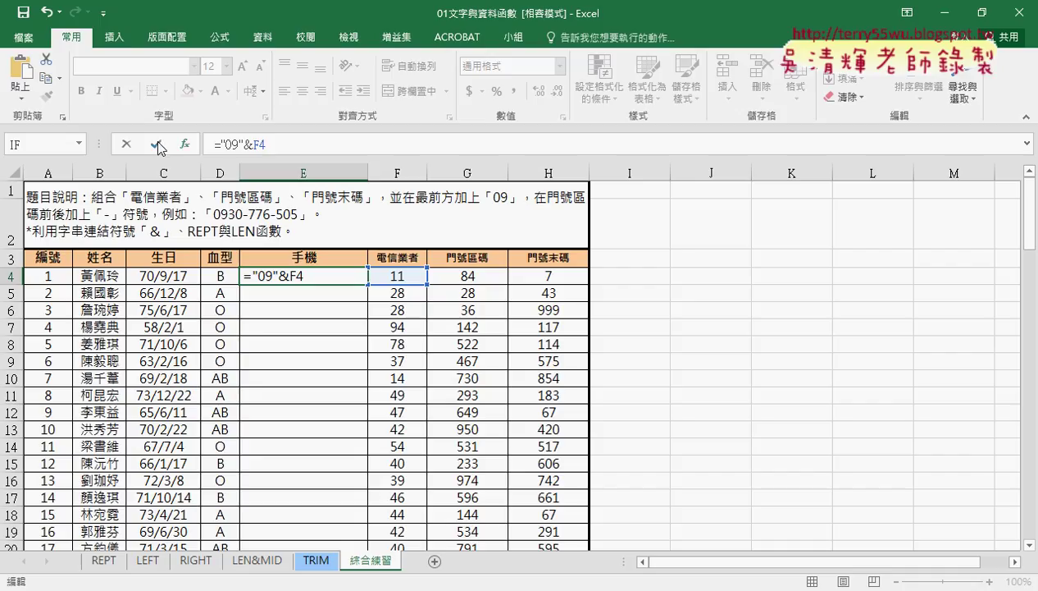
left_click(157, 146)
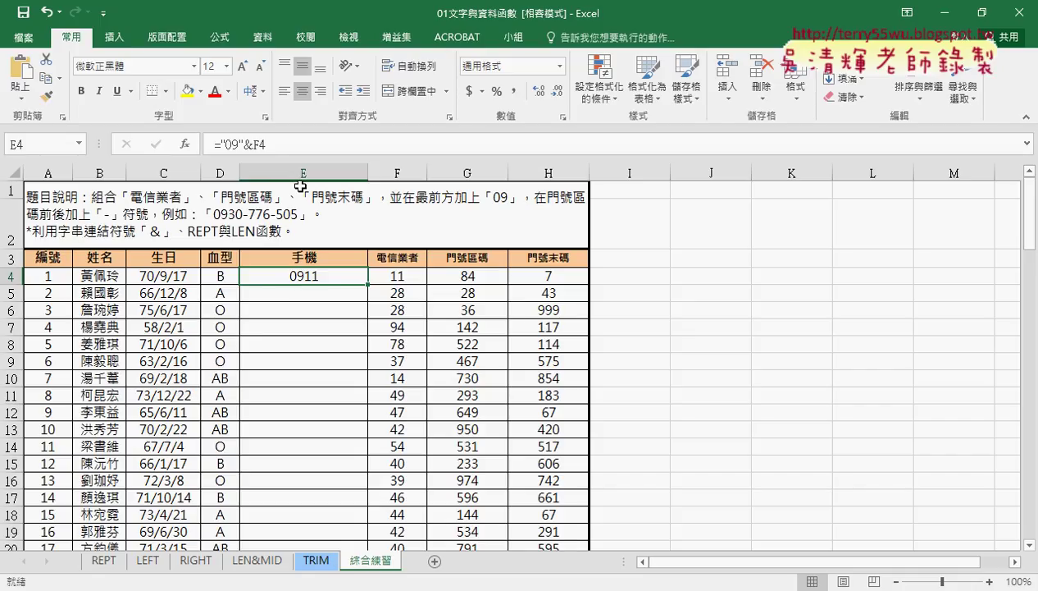
key("ctrl+z")
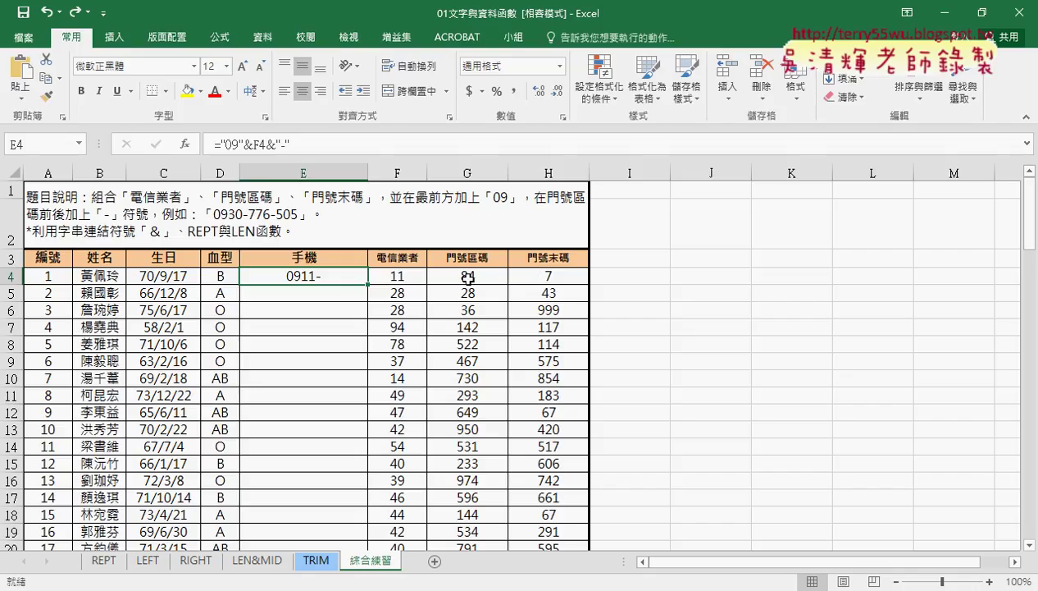
Append &G4 to E4's formula so it shows 0911-84.
left_click(344, 146)
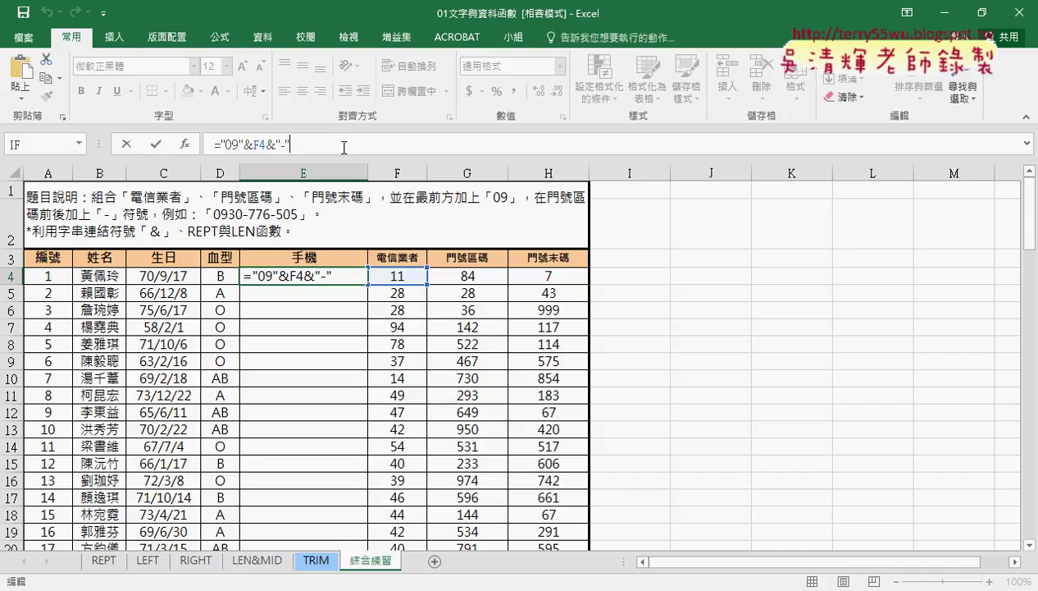
type("&")
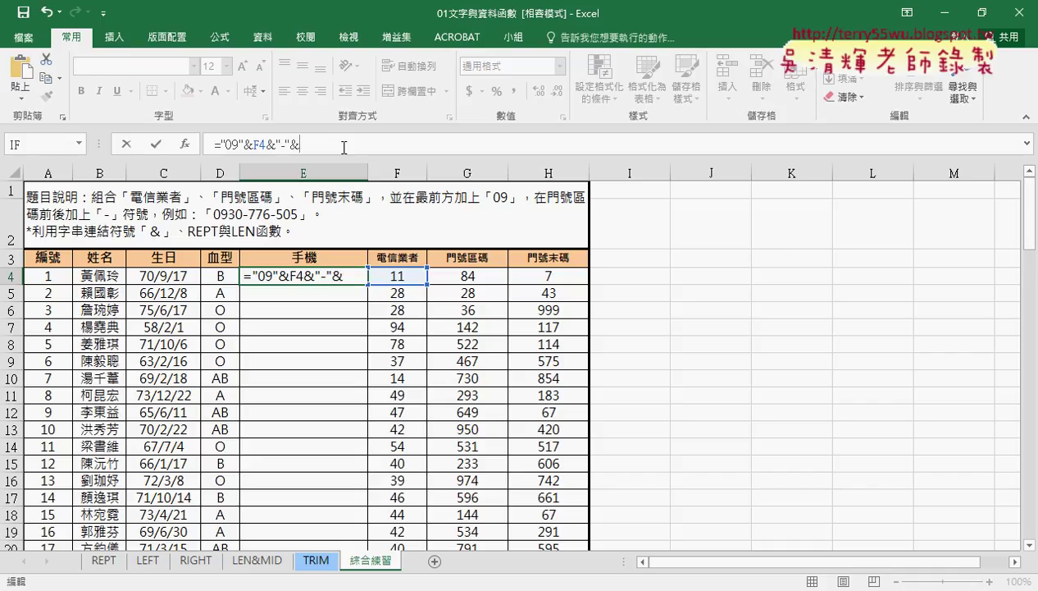
left_click(480, 279)
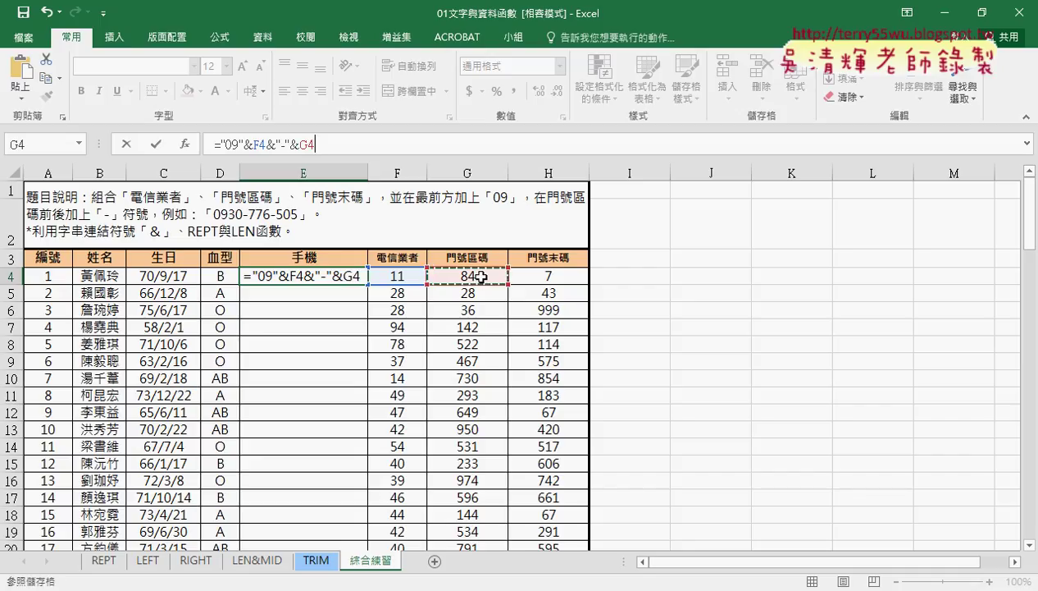
left_click(158, 145)
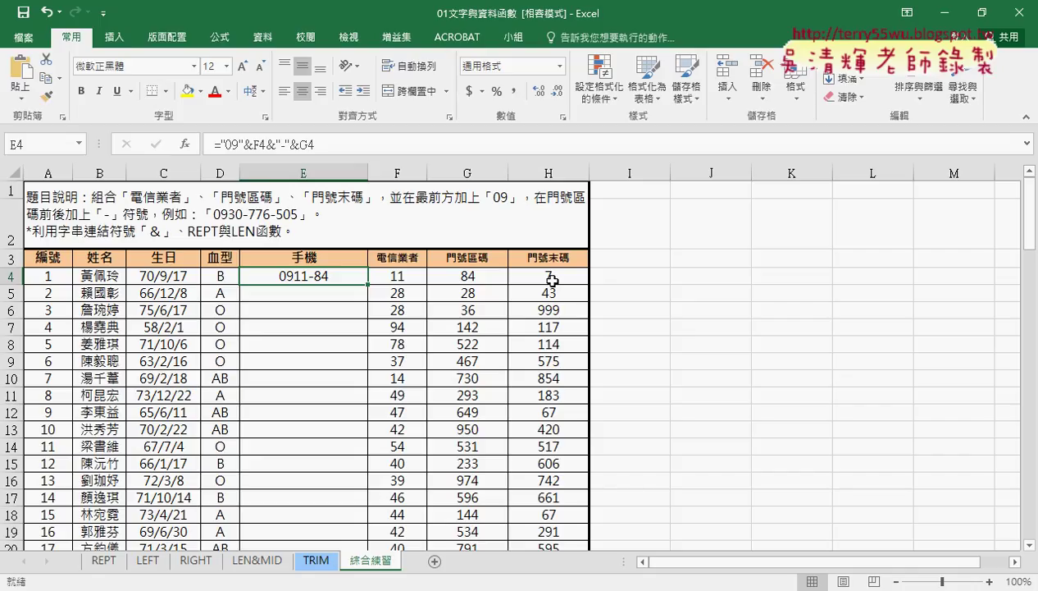
Review E4's unchanged formula, then compare with the LEFT sheet and return to 綜合練習.
left_click(319, 145)
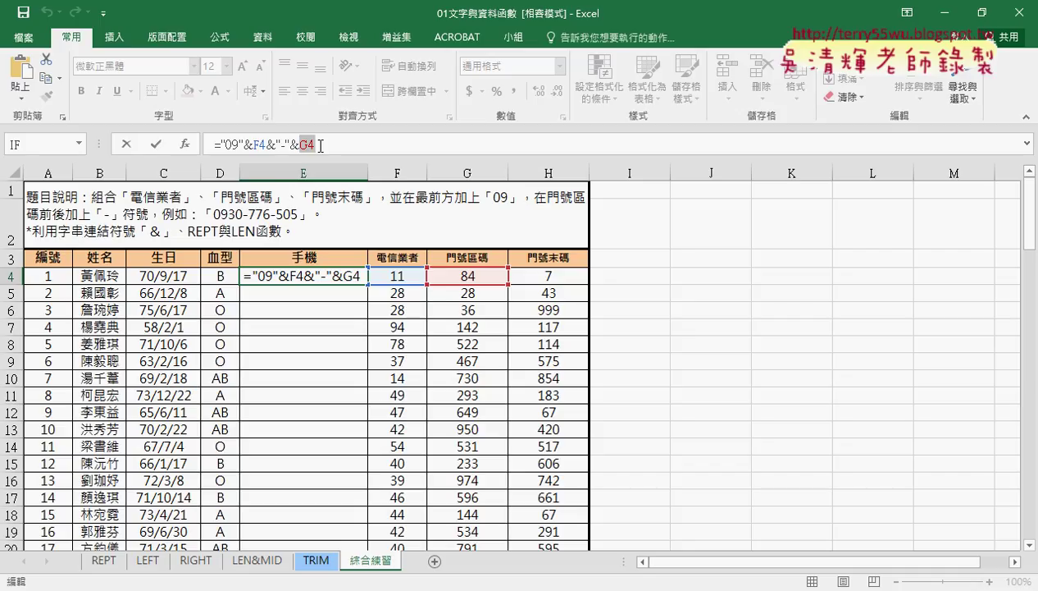
left_click(155, 145)
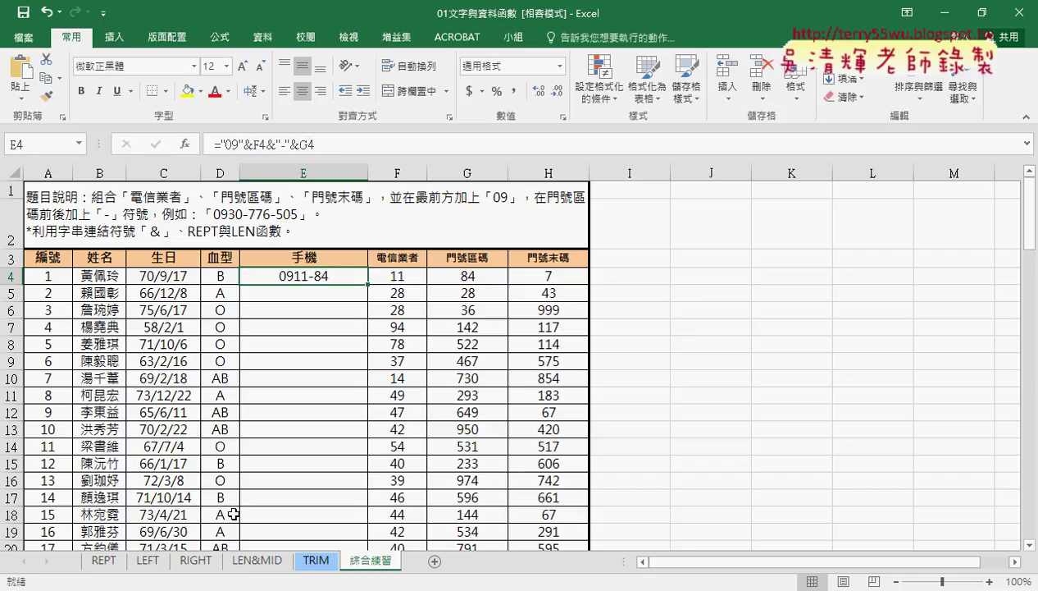
left_click(153, 561)
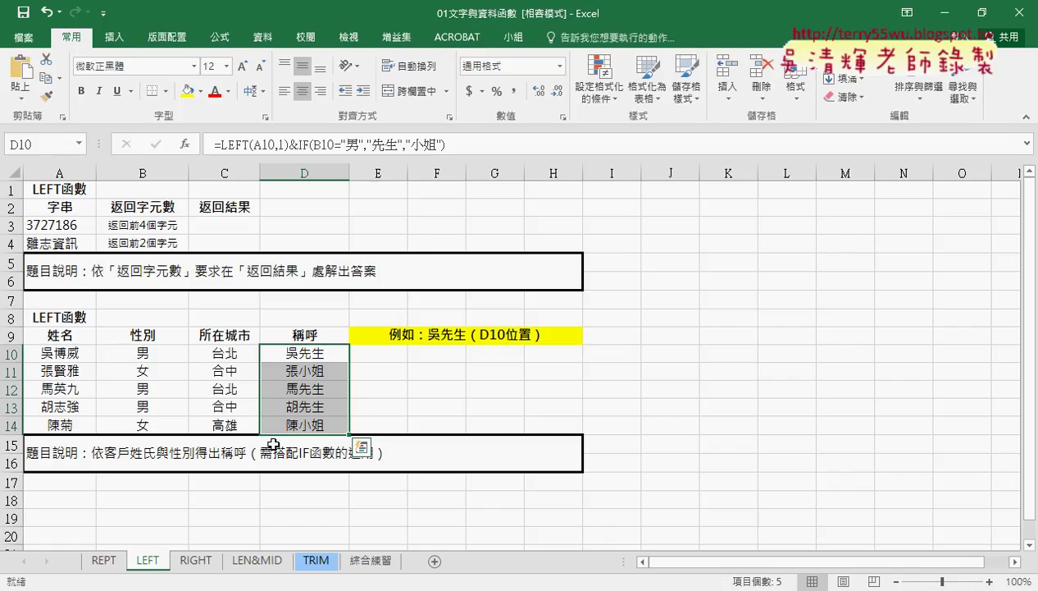
left_click(377, 560)
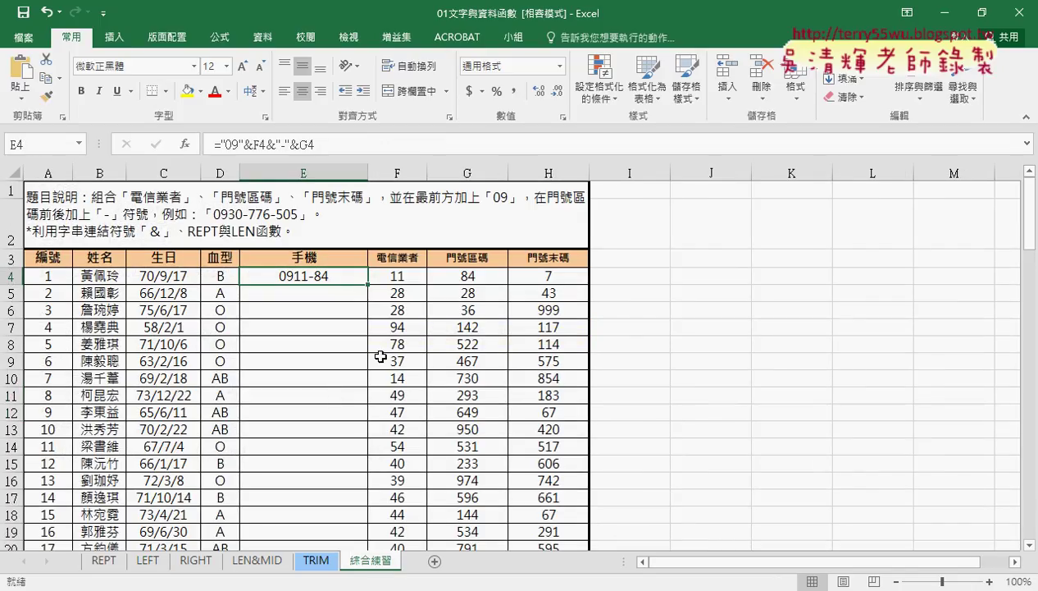